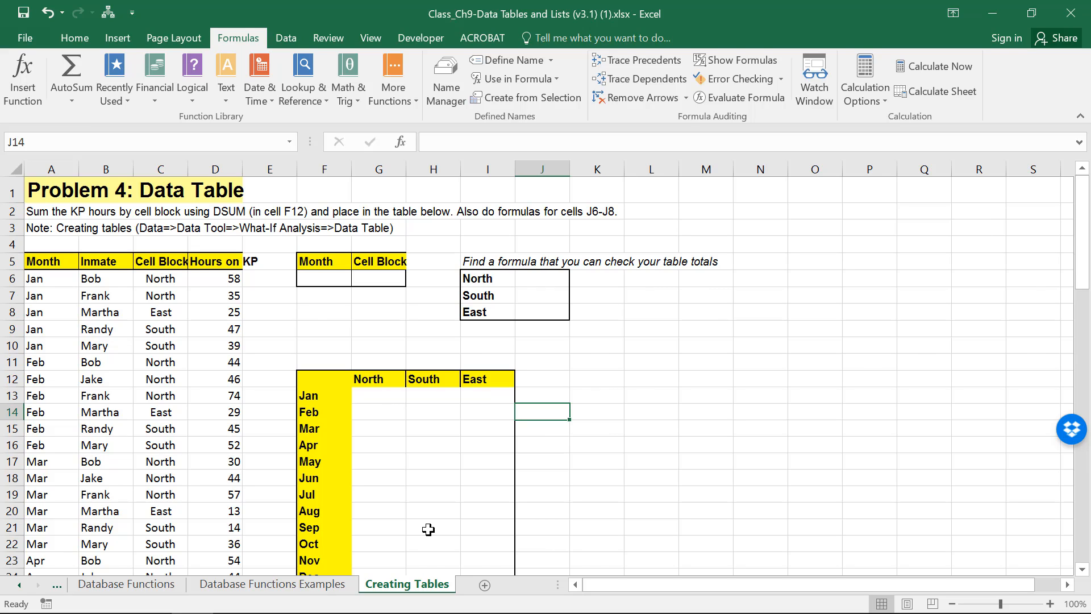
Step: Copy the month-by-cell-block table F12:I25, including its totals row, to the area starting at cell K12
scroll(428, 529, "down", 2)
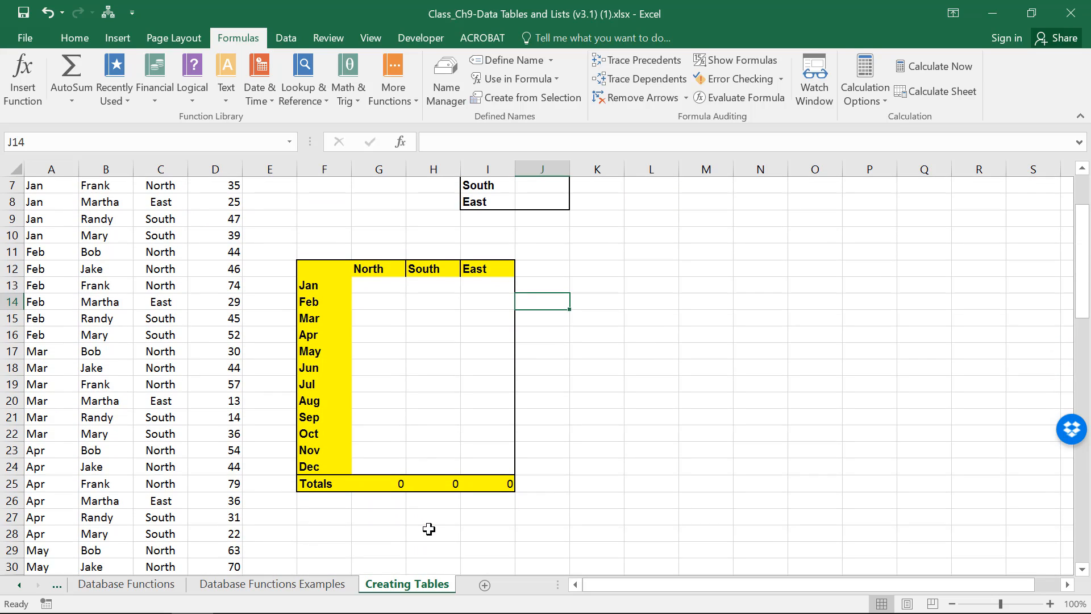
left_click_drag(327, 275, 467, 481)
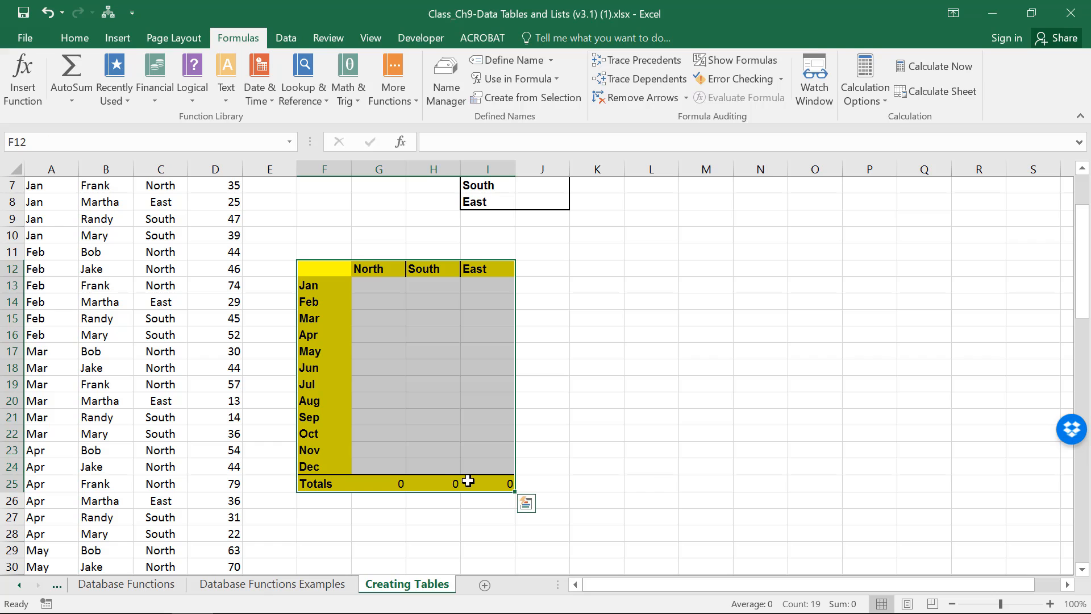
key("ctrl+c")
left_click(589, 269)
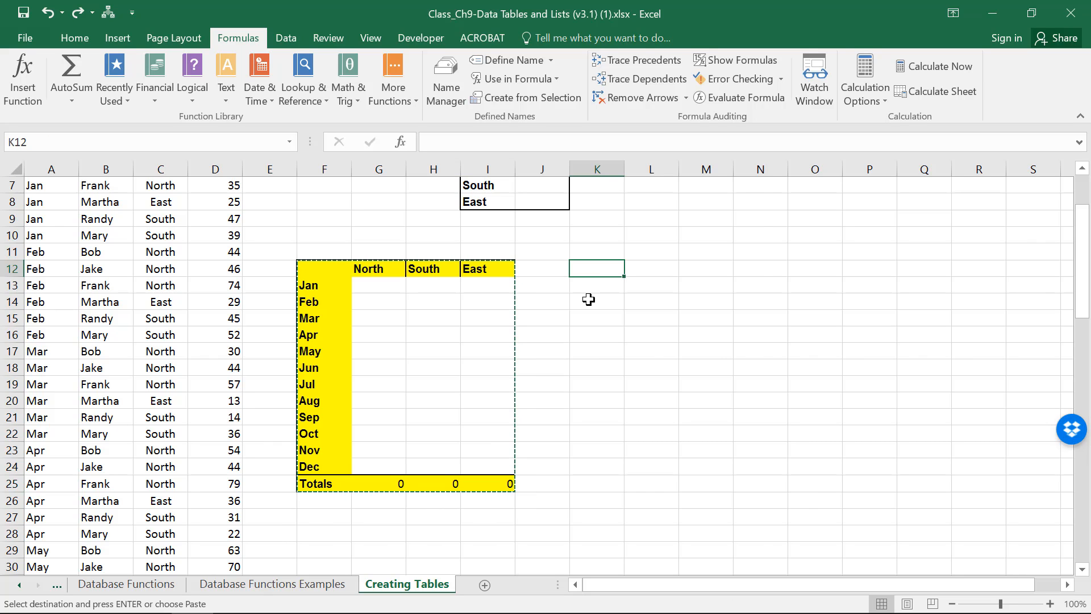
key("ctrl+v")
left_click(358, 285)
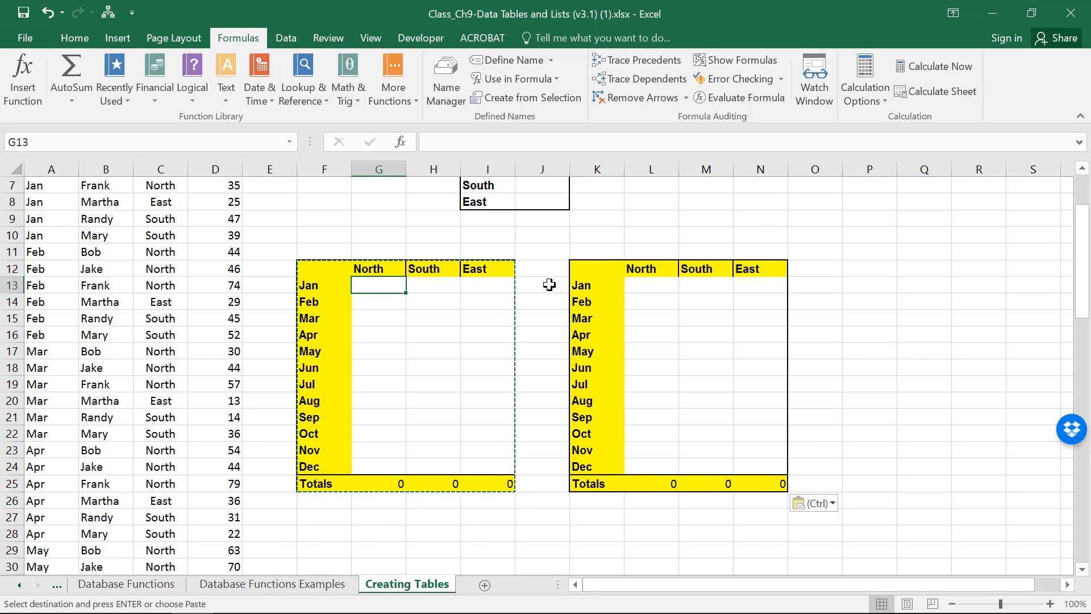
Step: Fill in the criteria range with Jan under Month in F6 and North under Cell Block in G6
scroll(549, 285, "down", 1)
left_click(113, 315)
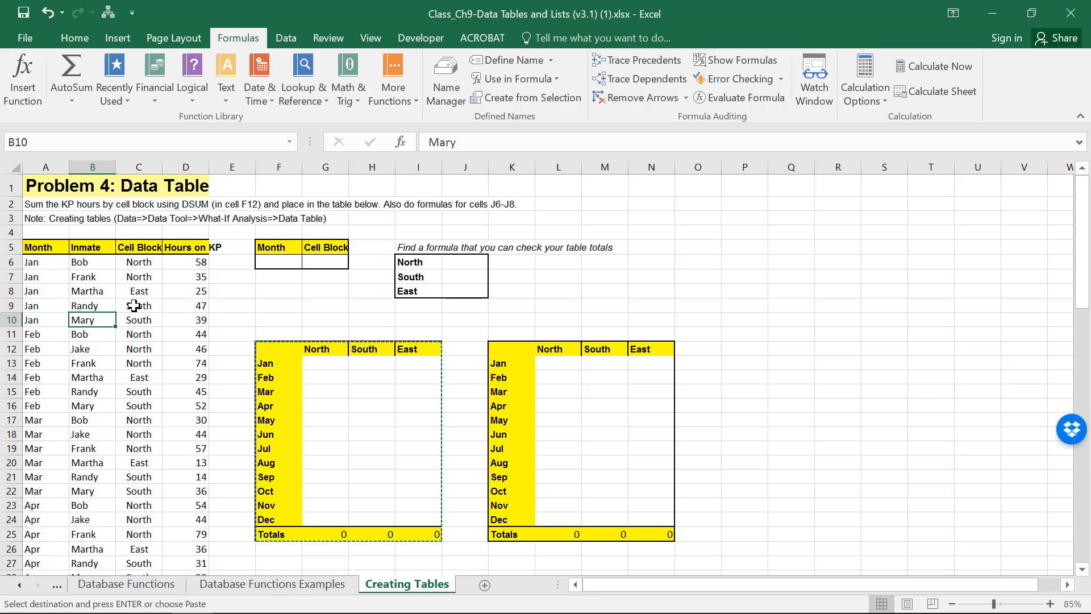
left_click(272, 262)
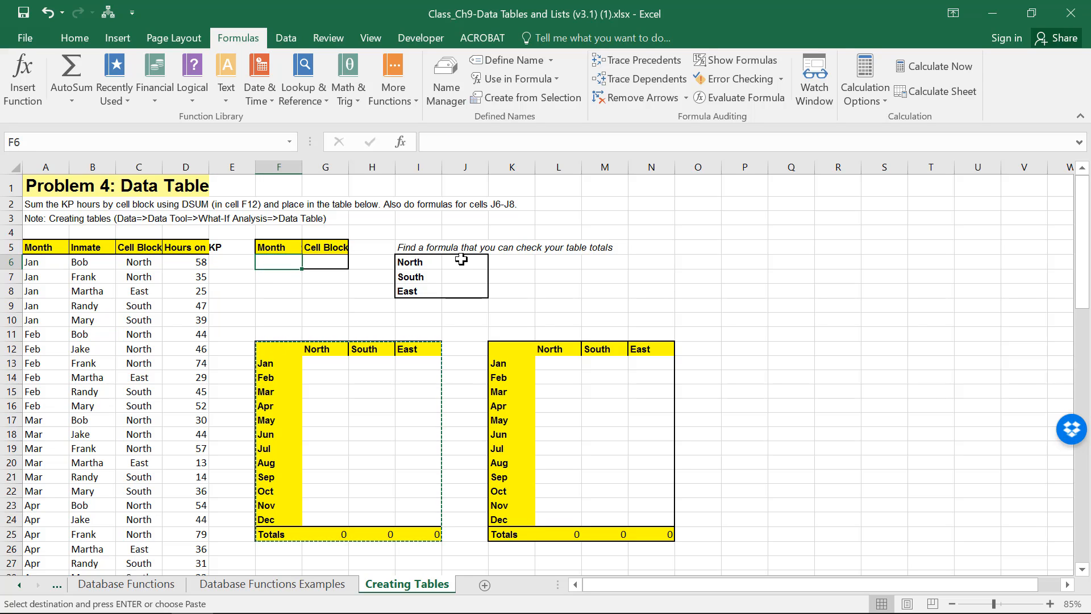
type("Jan")
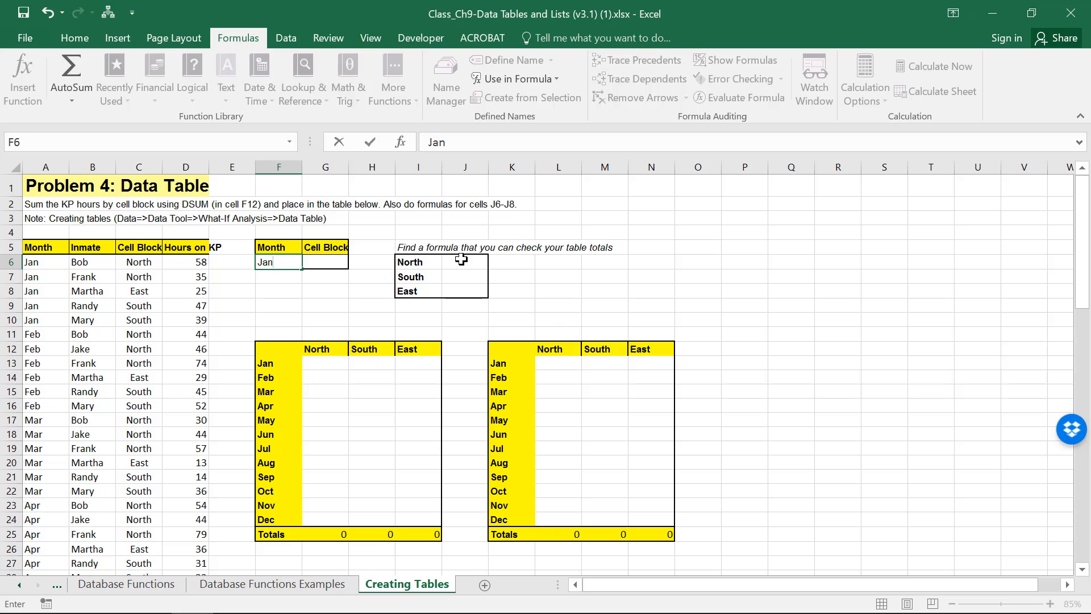
key("Tab")
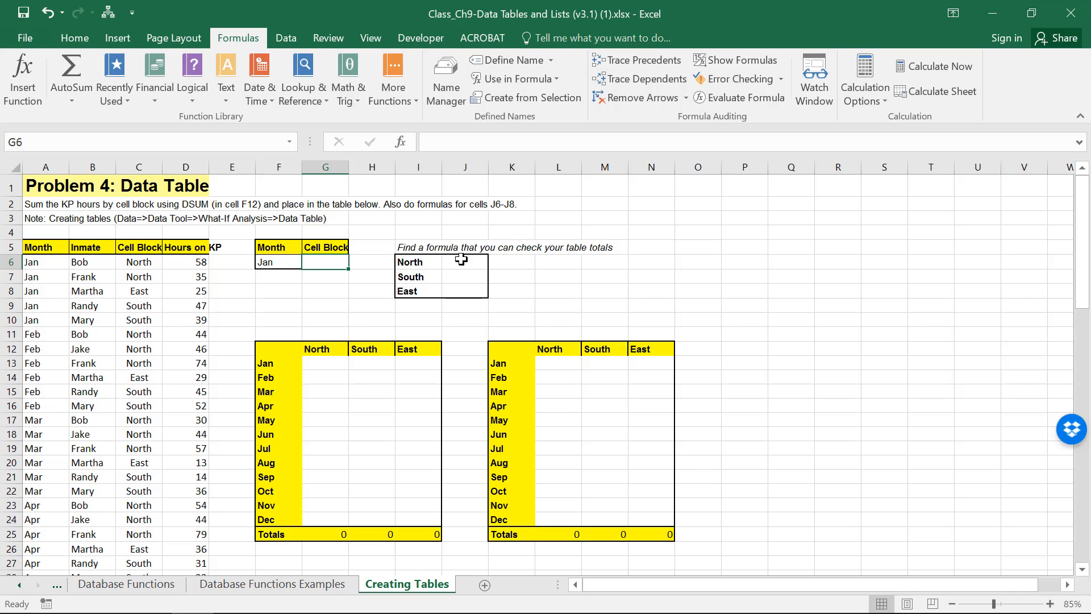
type("North")
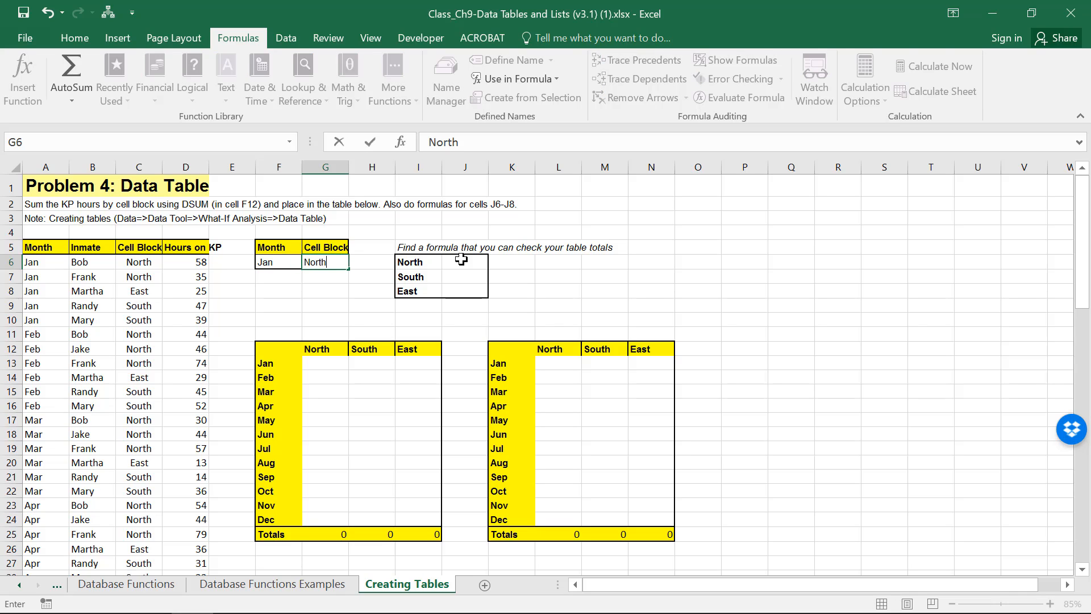
key("Return")
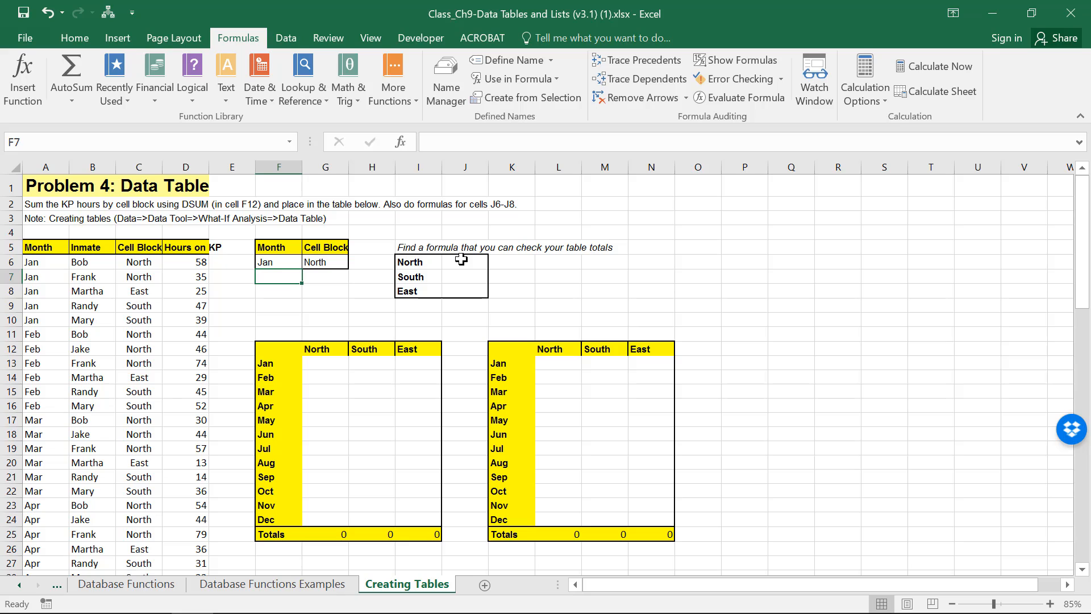
Step: Start a DSUM formula in cell F12 with the absolute range $A$5:$D$81 as its database
left_click(284, 351)
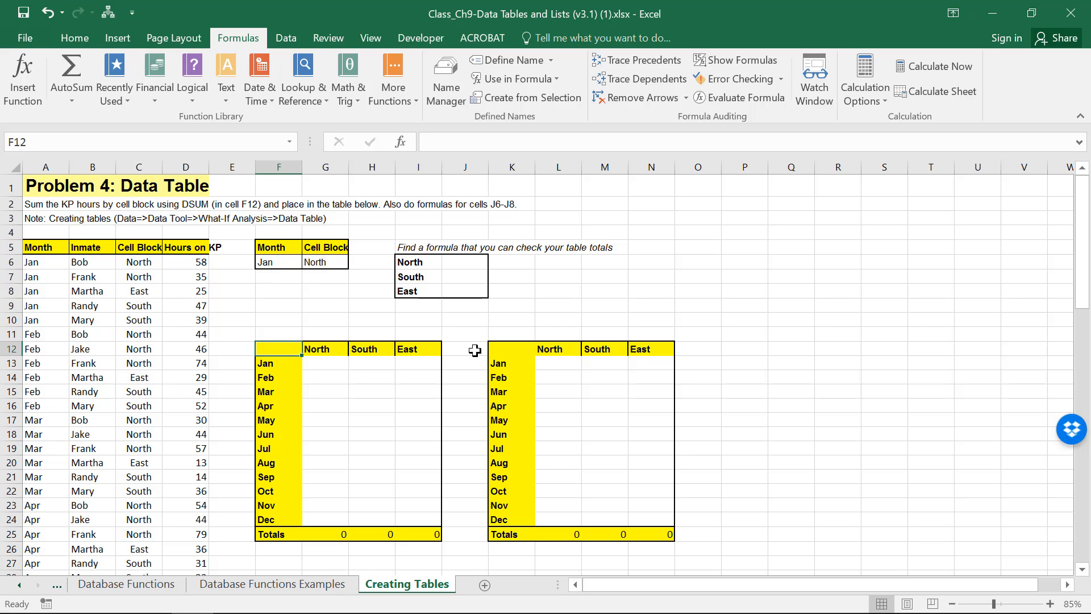
type("=d")
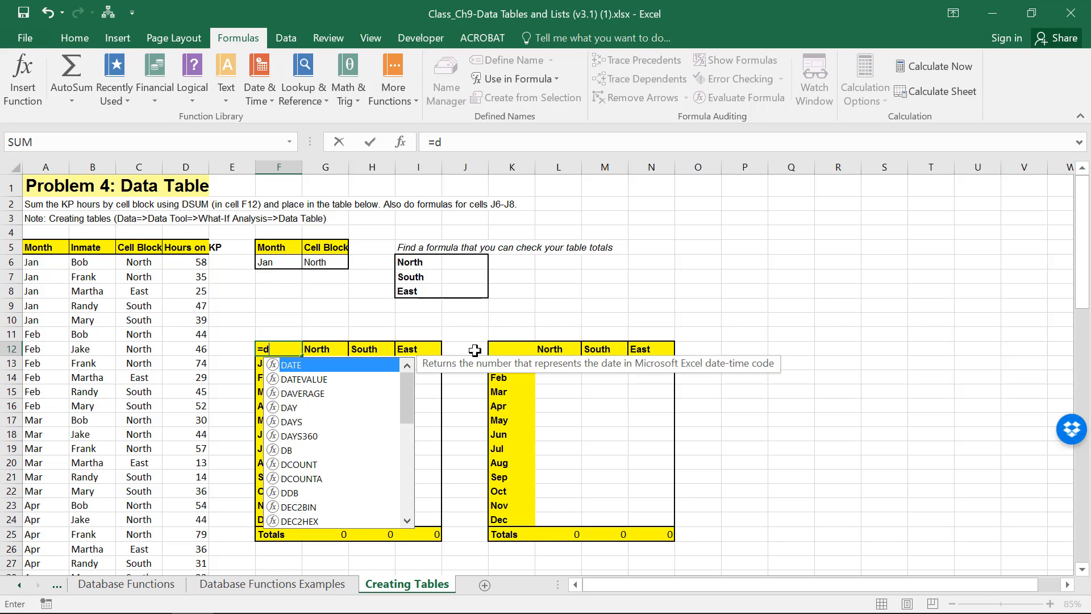
type("sum")
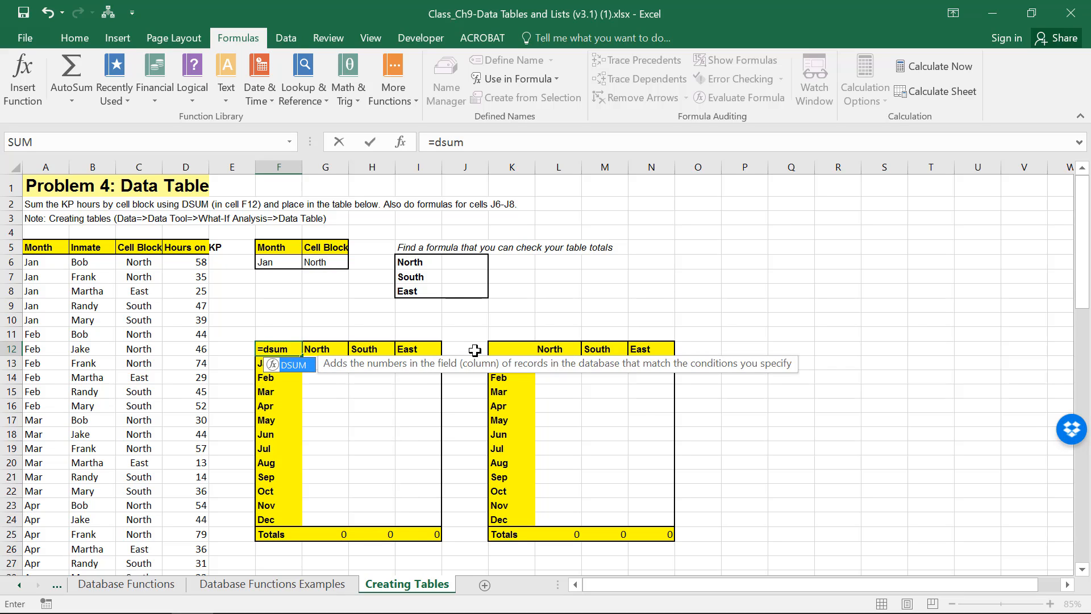
type("(")
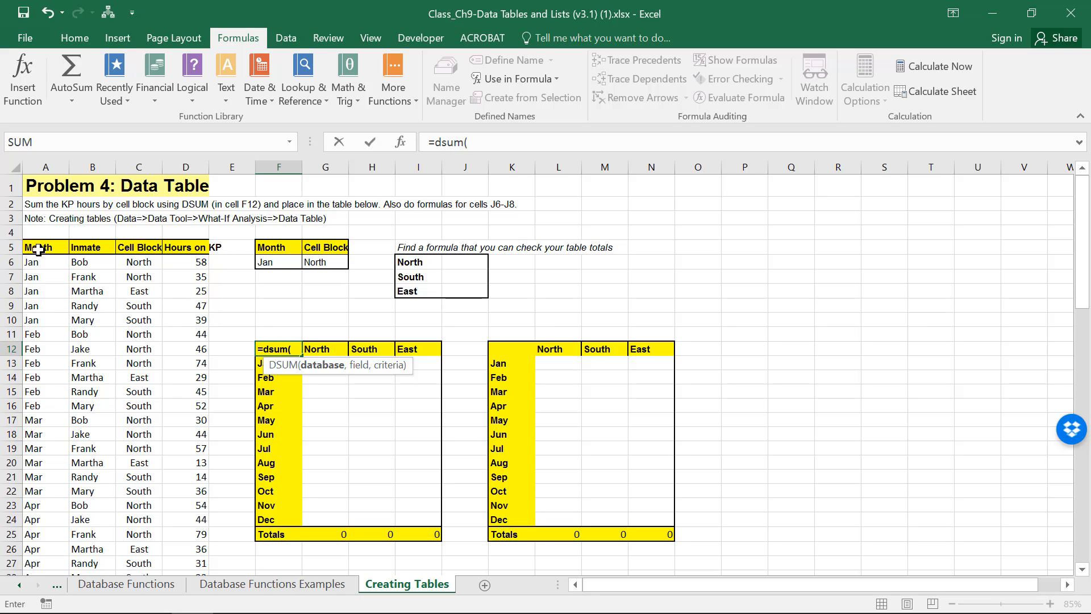
left_click_drag(34, 250, 169, 550)
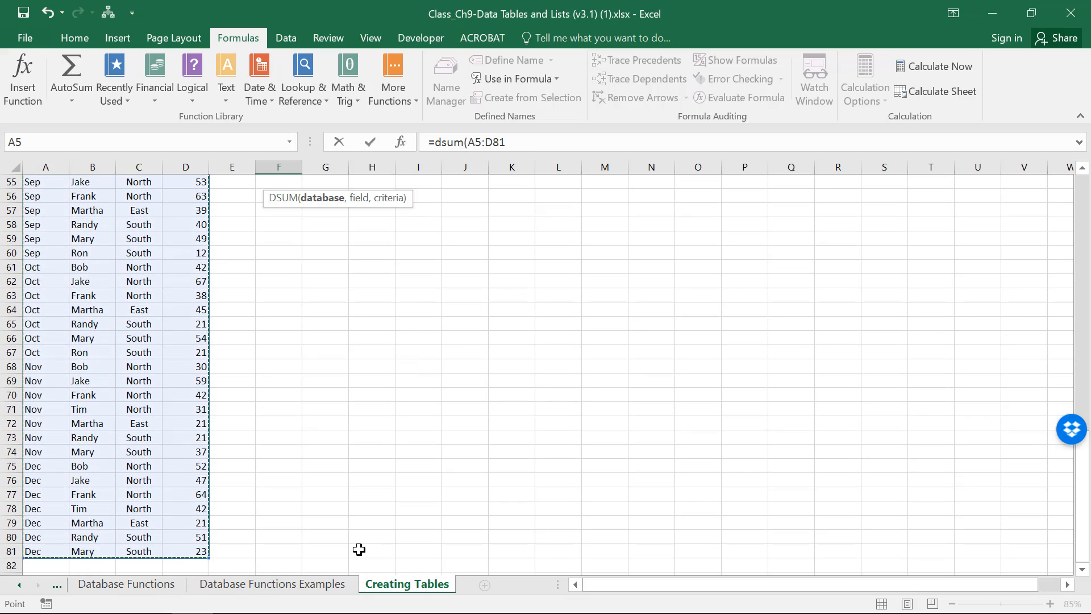
key("F4")
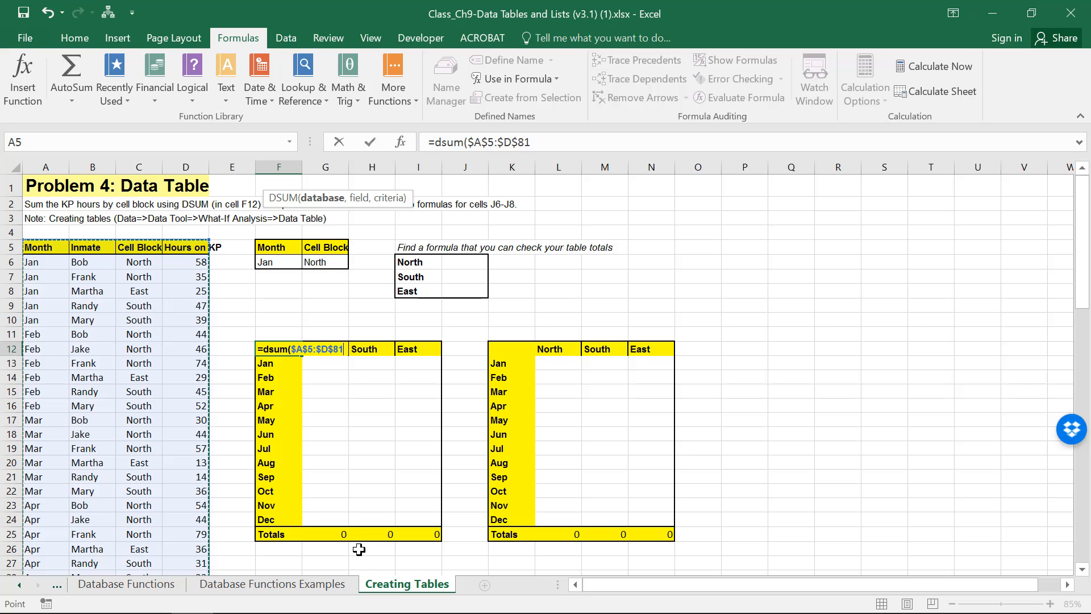
type(",")
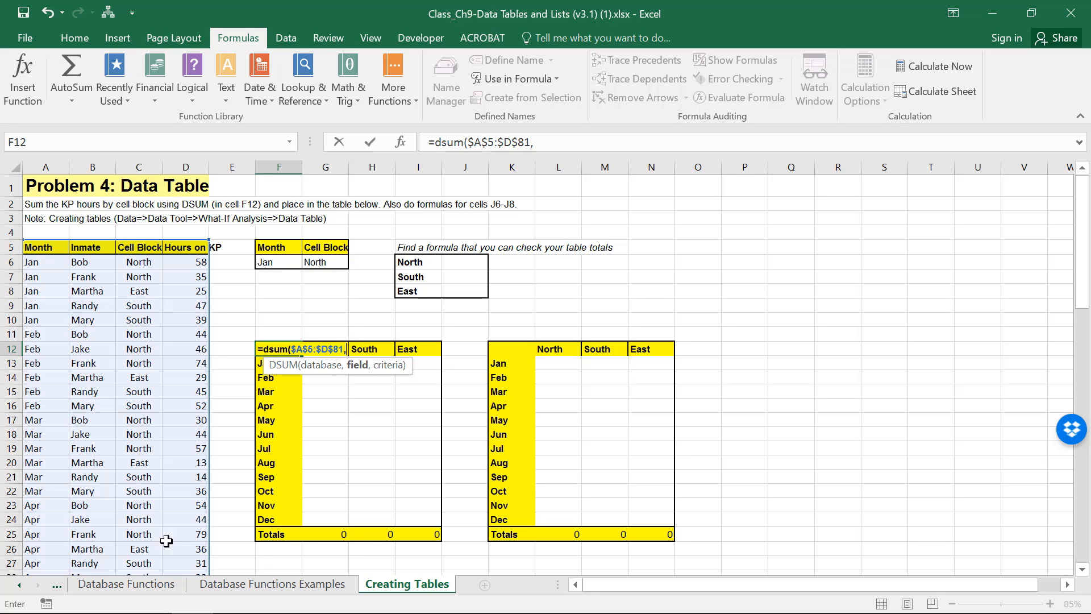
Step: Complete the DSUM formula in F12 with $D$5 as the field and $F$5:$G$6 as the criteria
left_click(189, 247)
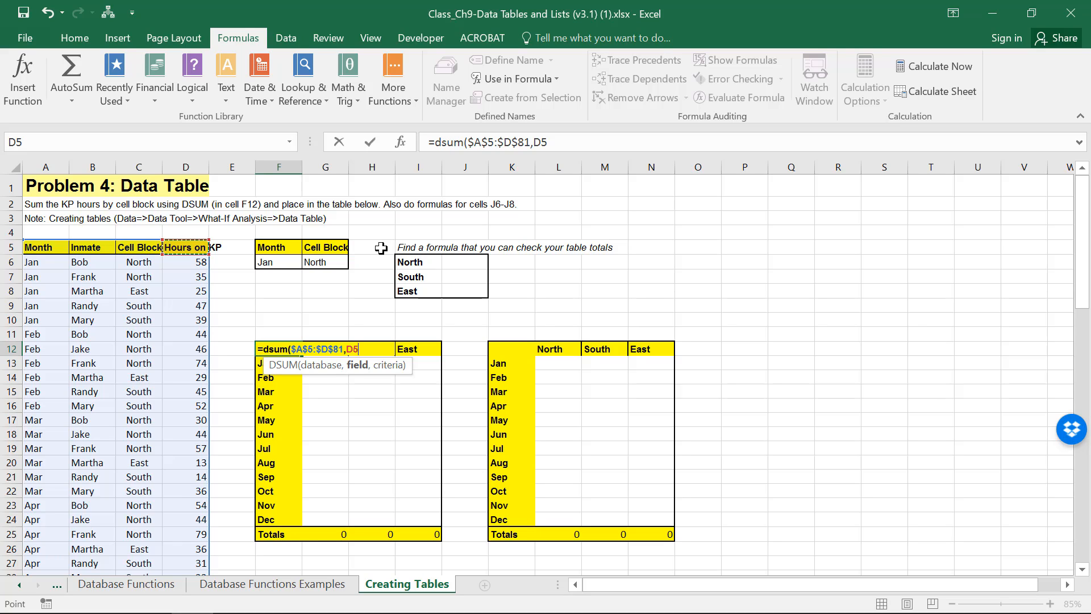
key("F4")
type(",")
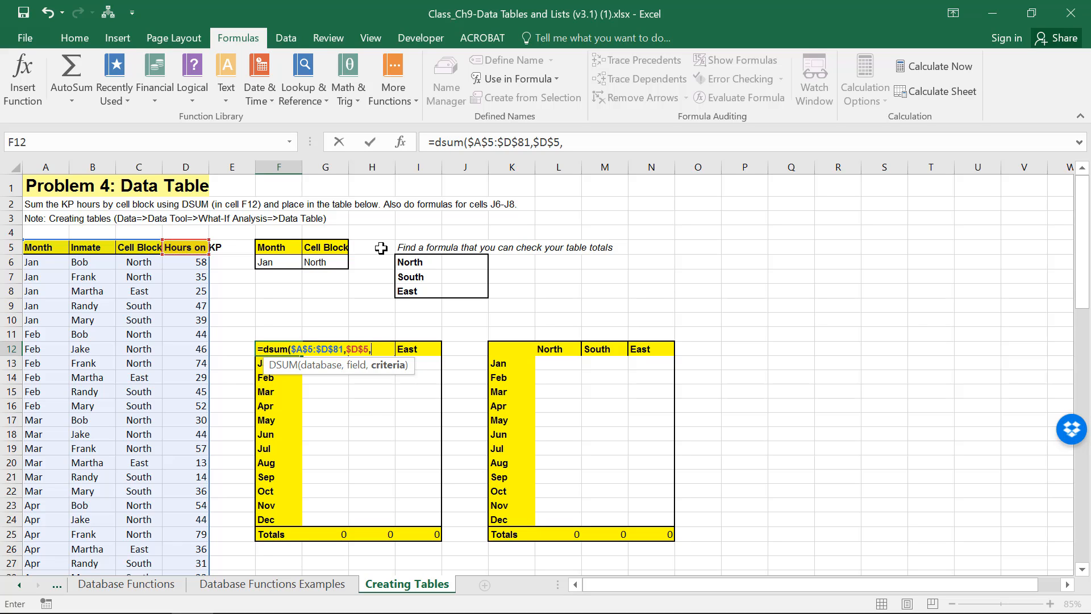
left_click_drag(276, 247, 322, 264)
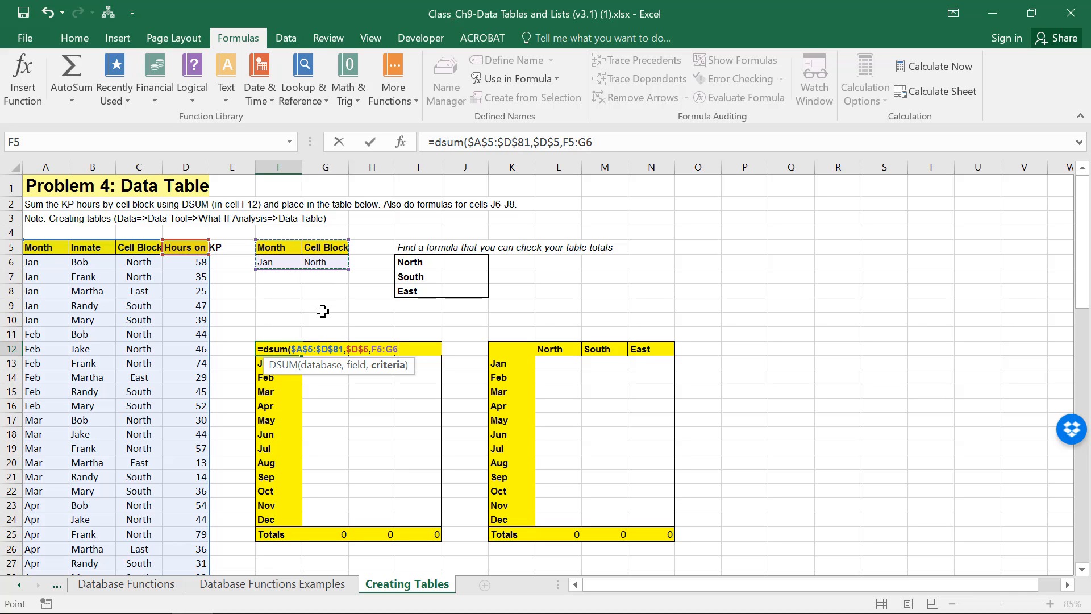
key("F4")
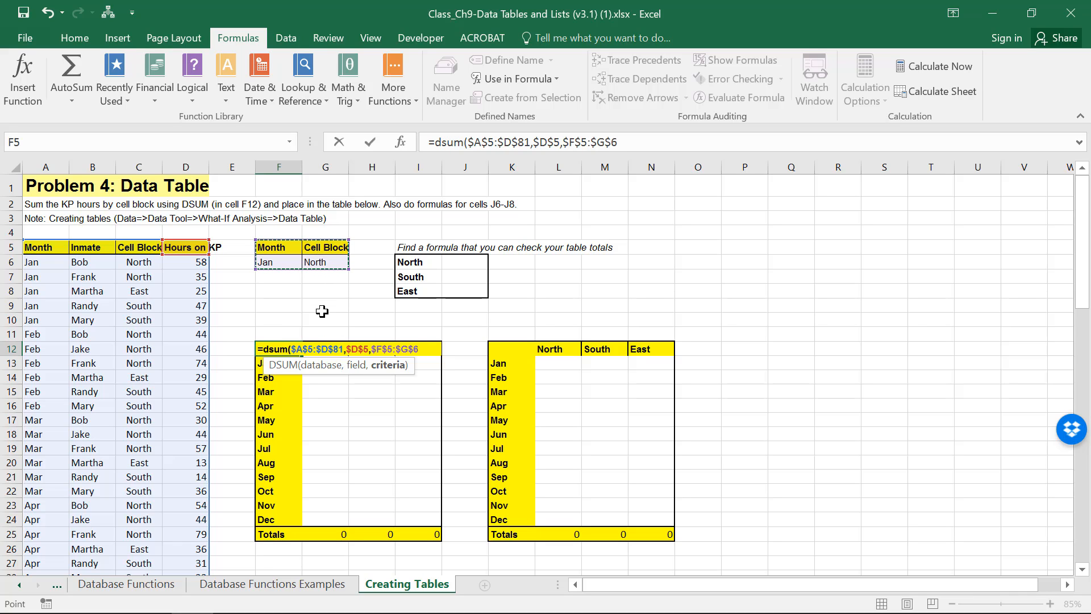
type(")")
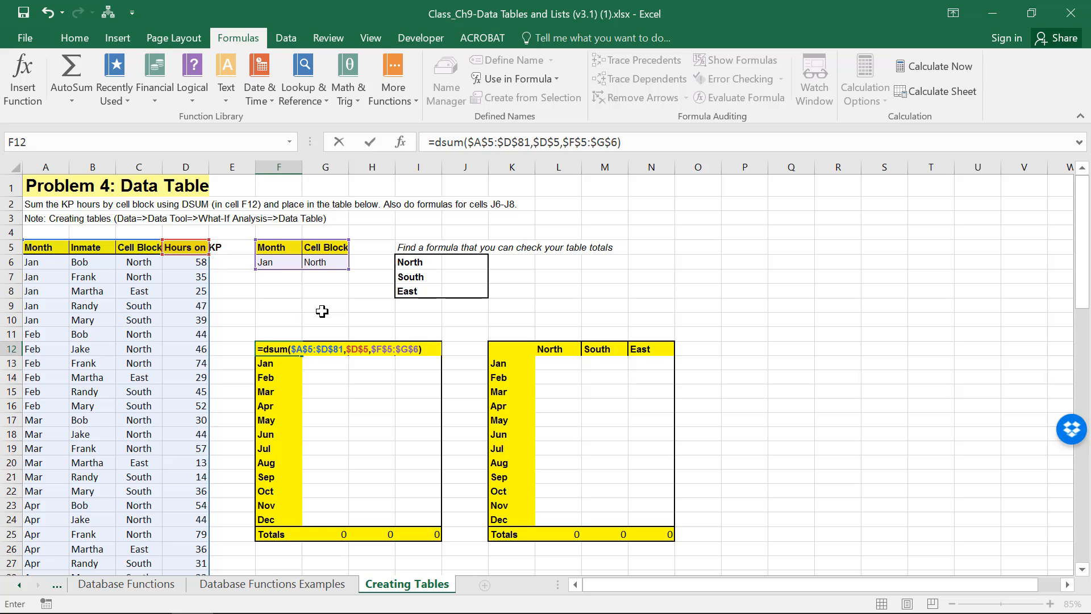
key("Return")
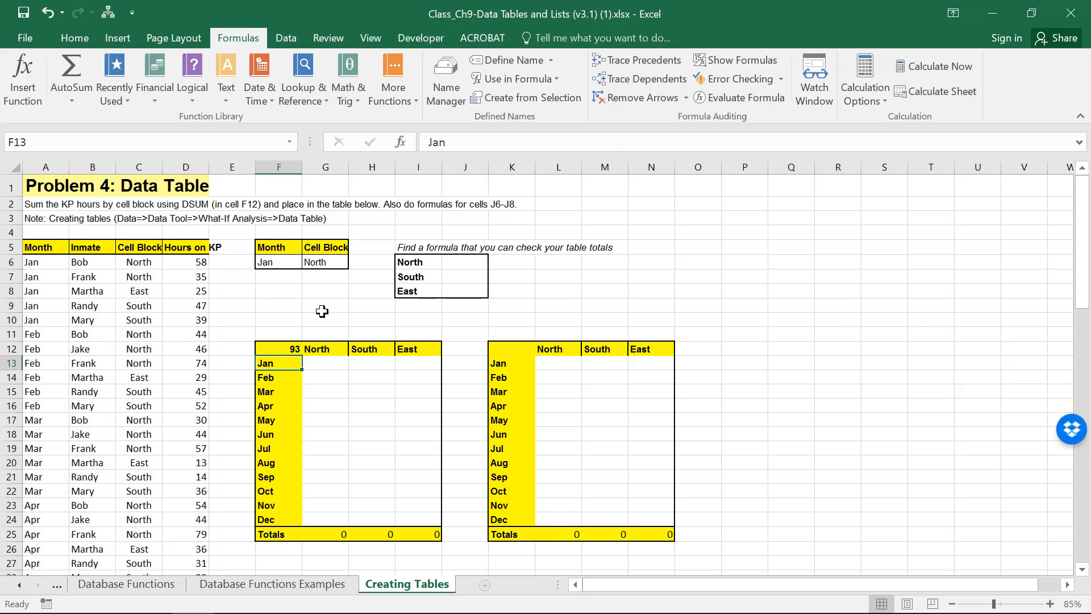
Step: Create a what-if data table over F12:I24 with G6 as the row input cell and F6 as the column input cell
left_click(293, 349)
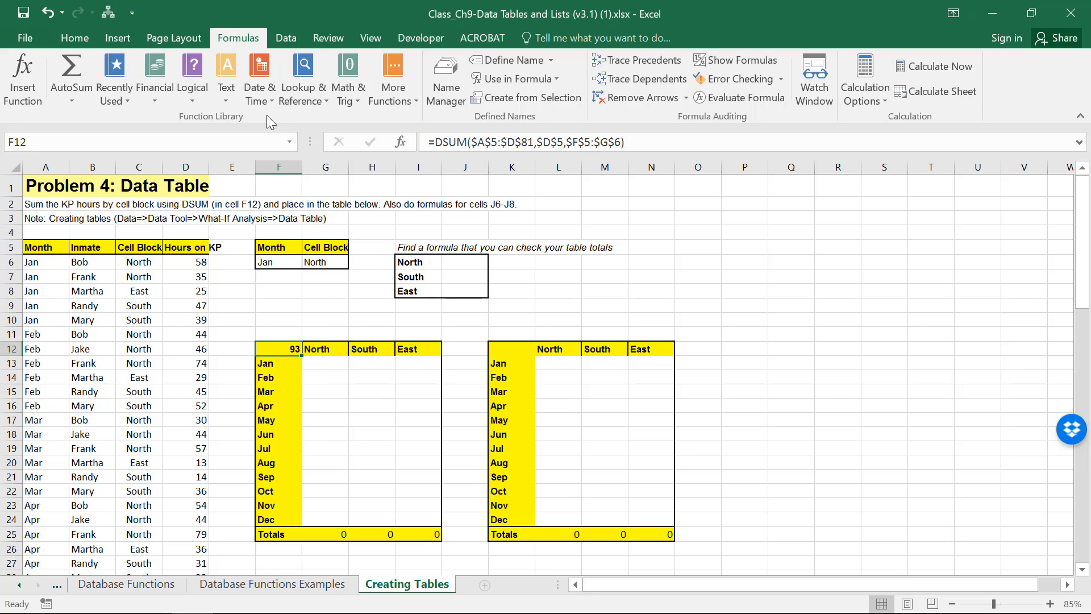
left_click(286, 35)
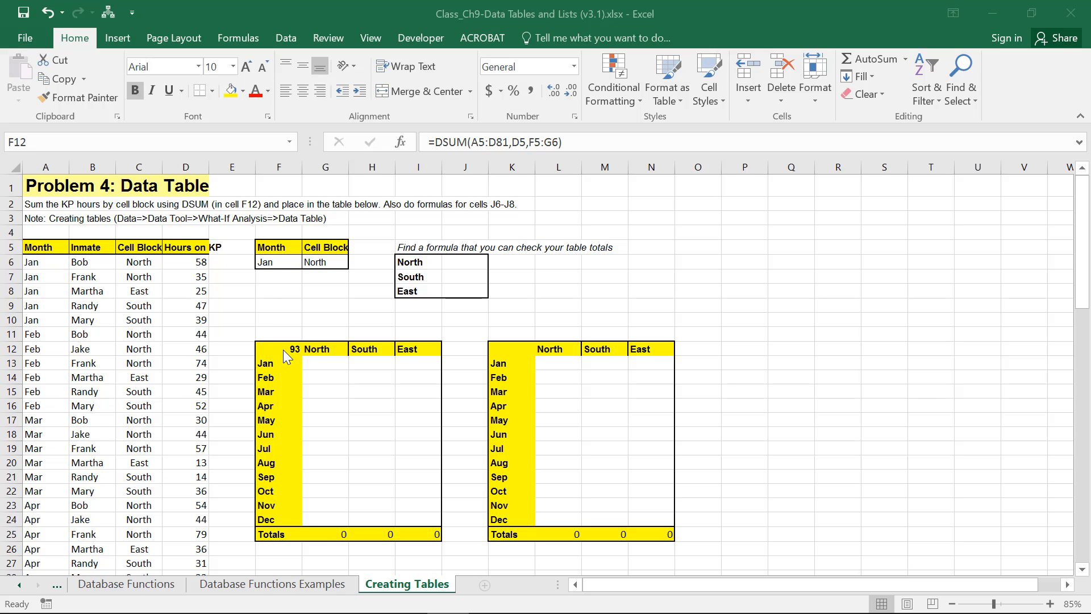
left_click_drag(281, 348, 419, 519)
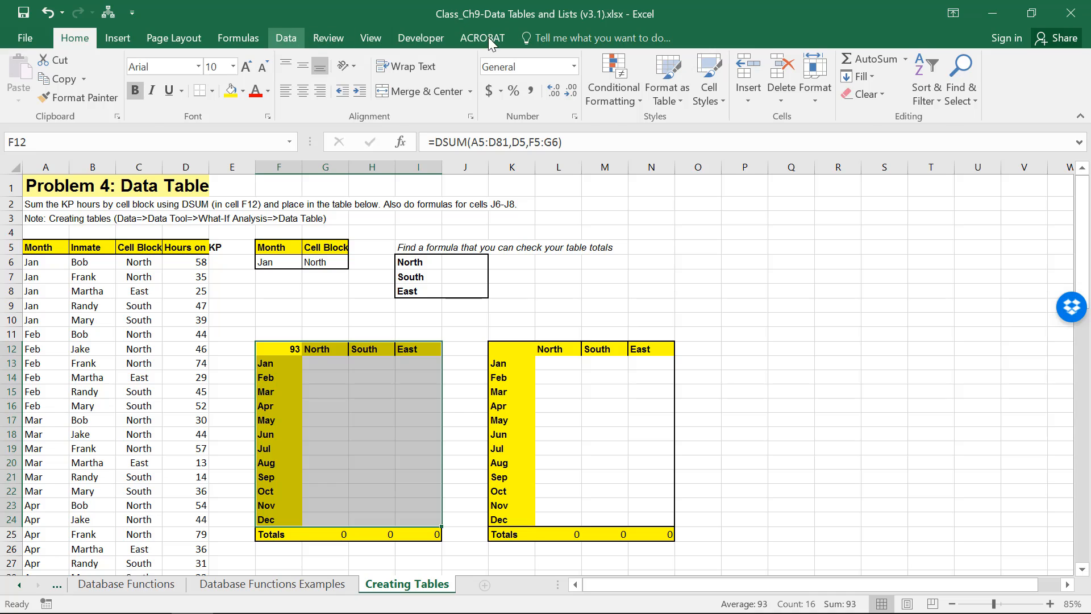
left_click(758, 91)
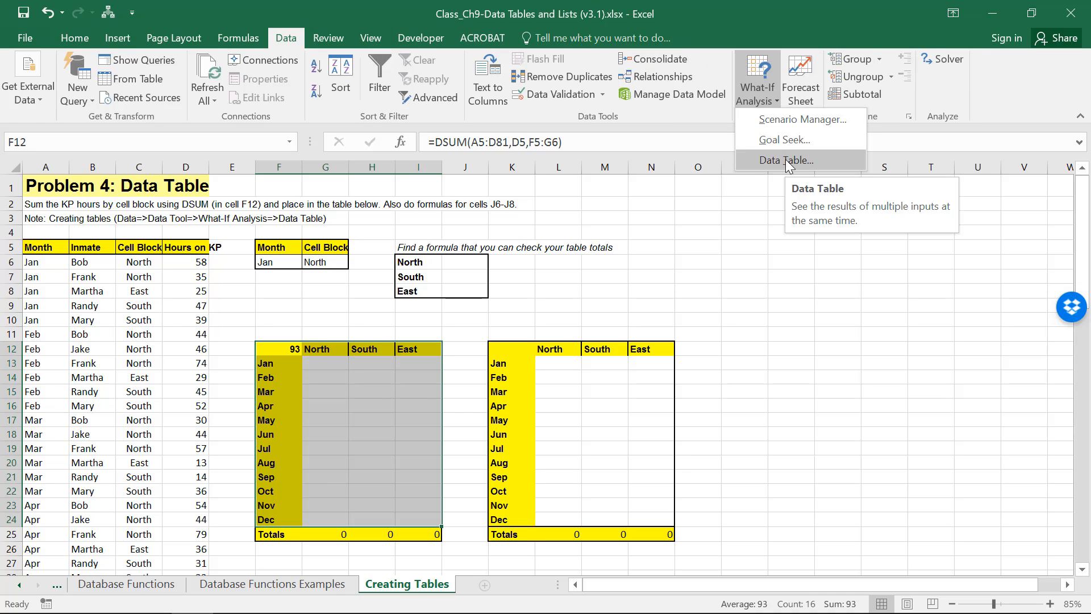
left_click(785, 159)
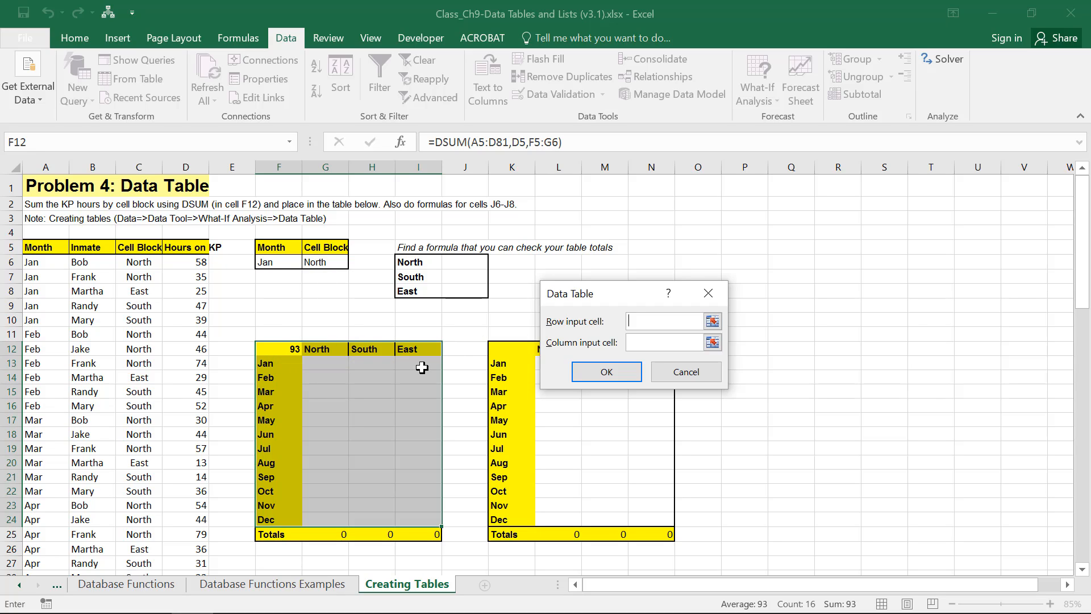
left_click(317, 261)
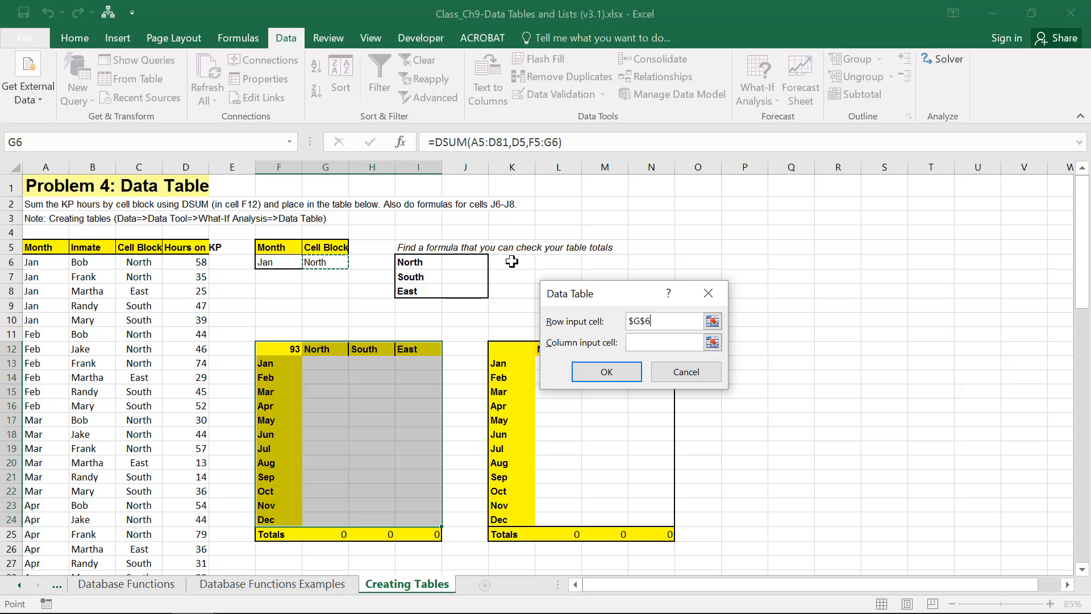
left_click(654, 342)
left_click(283, 263)
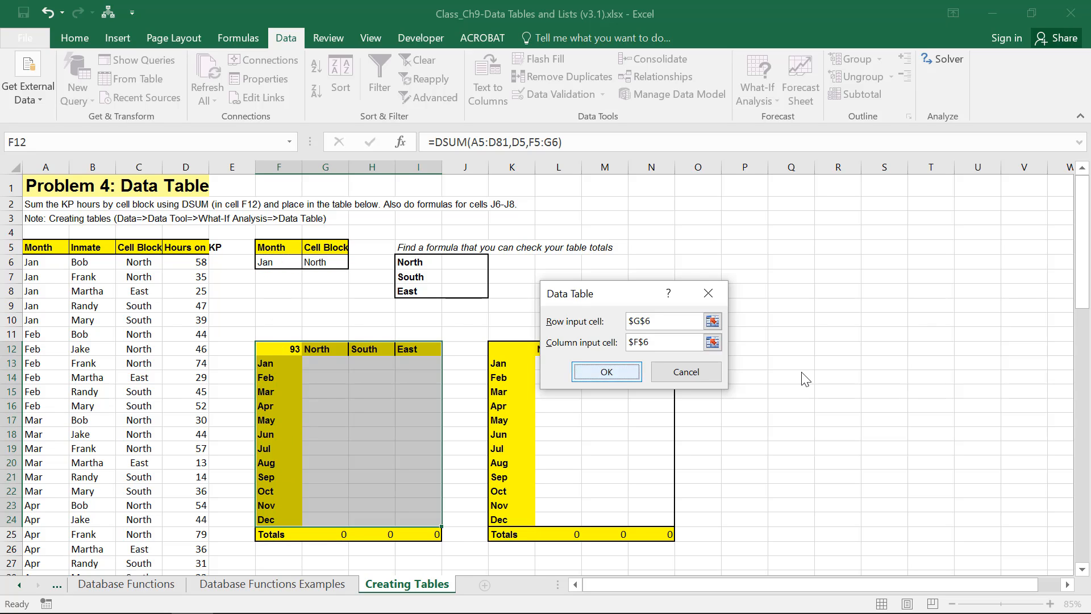
key("Return")
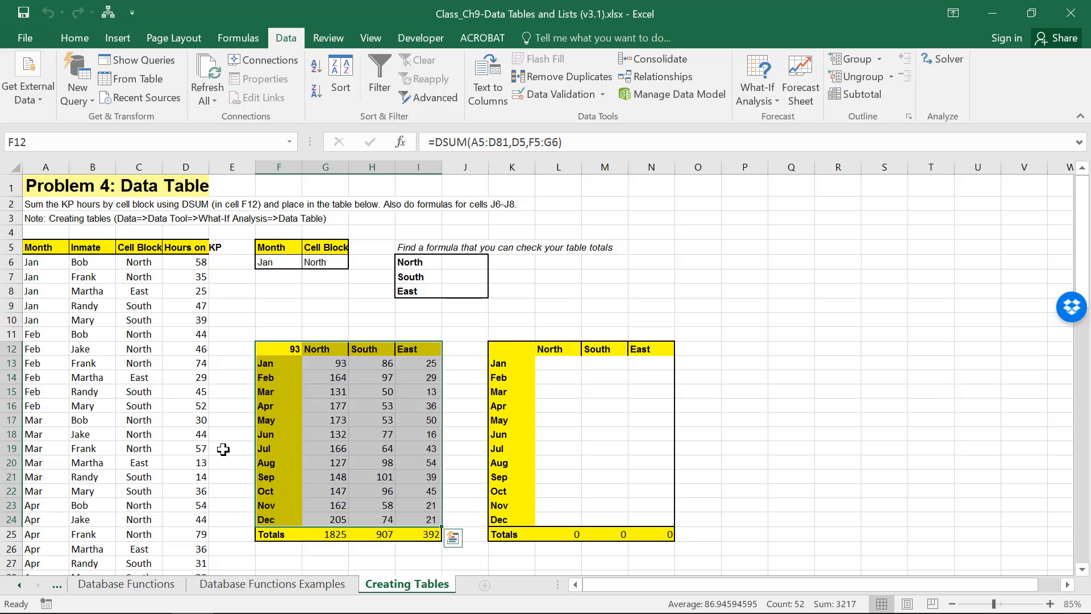
Step: Start a SUMIF formula in cell J6 for the North check total, with column C as its range
left_click(335, 534)
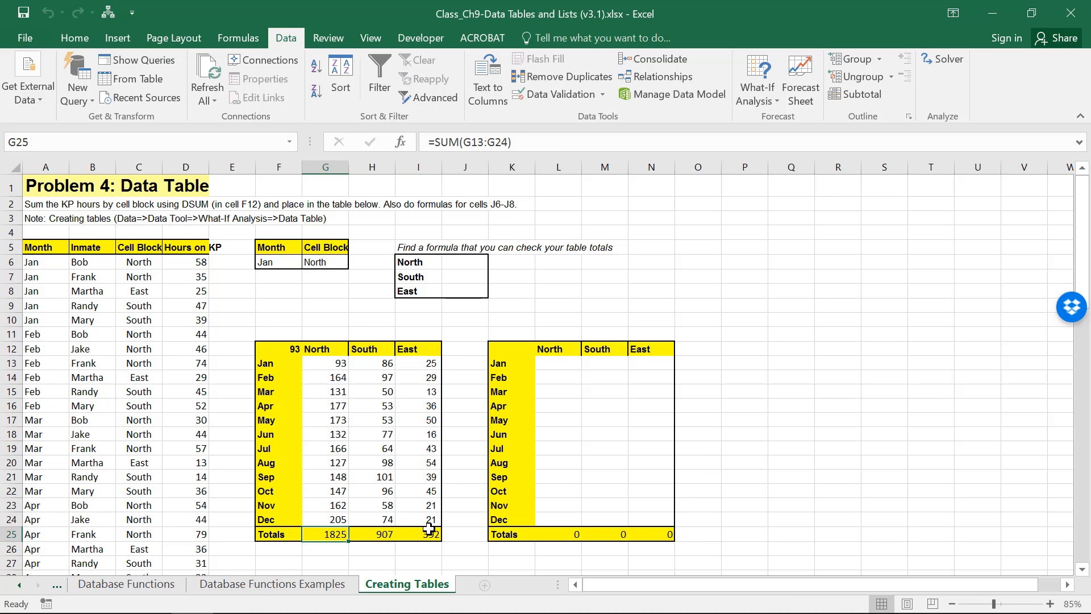
left_click(464, 261)
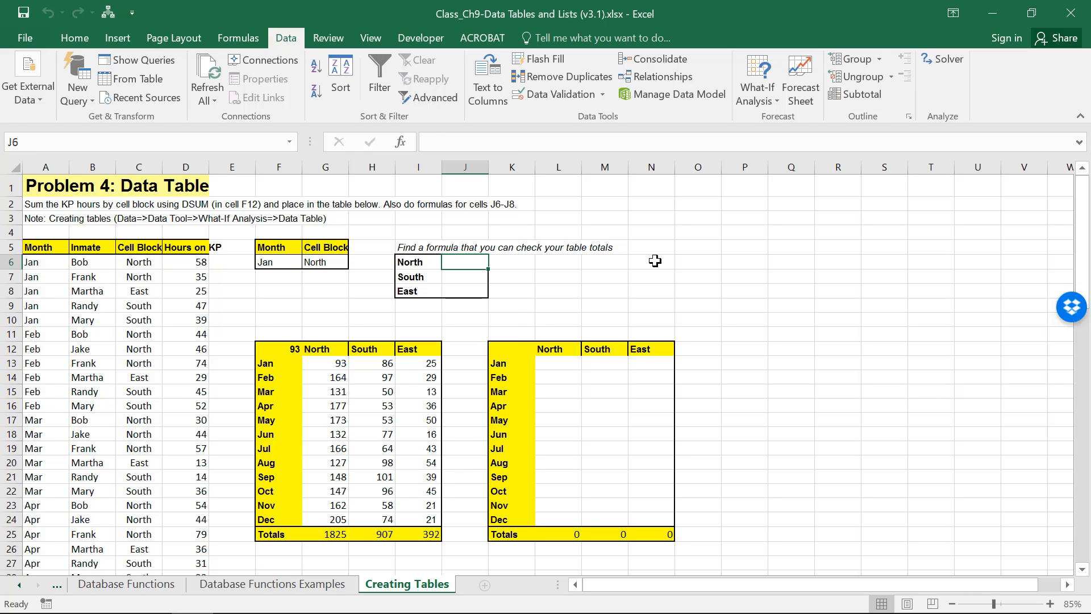
type("=")
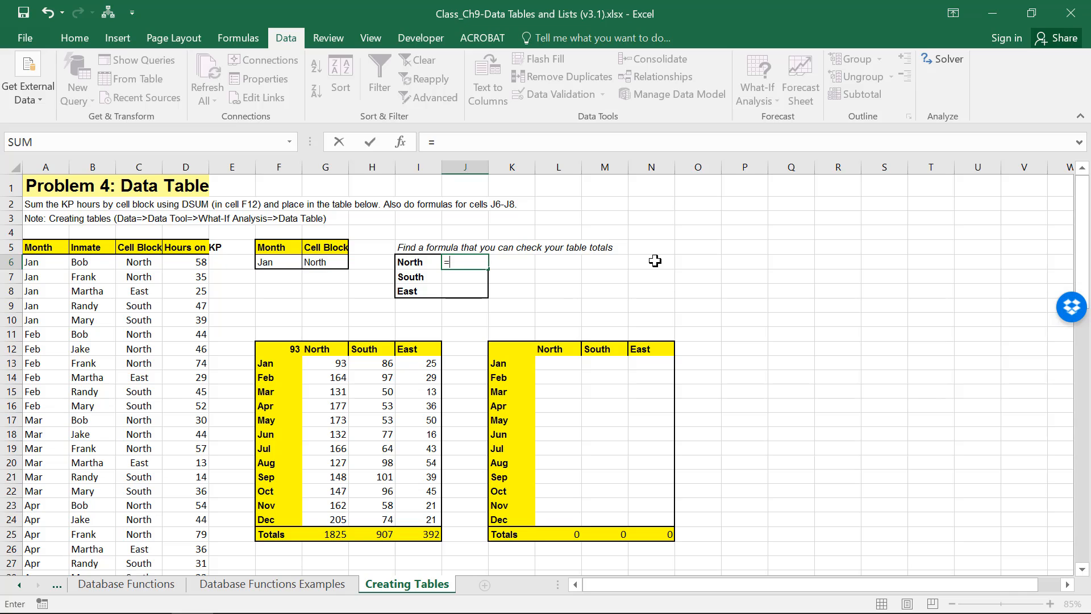
type("sumif")
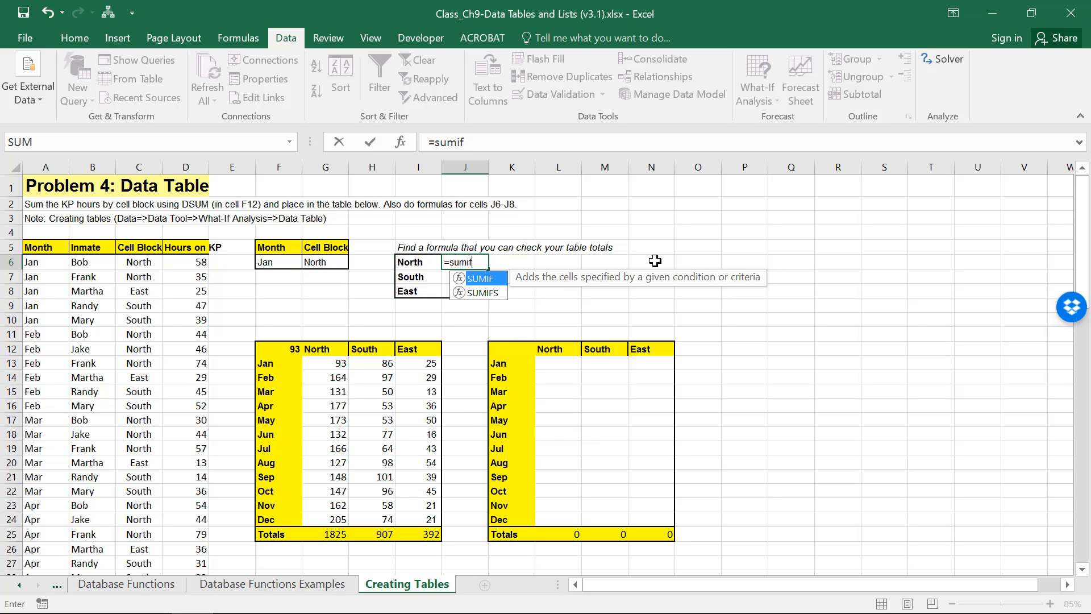
type("(")
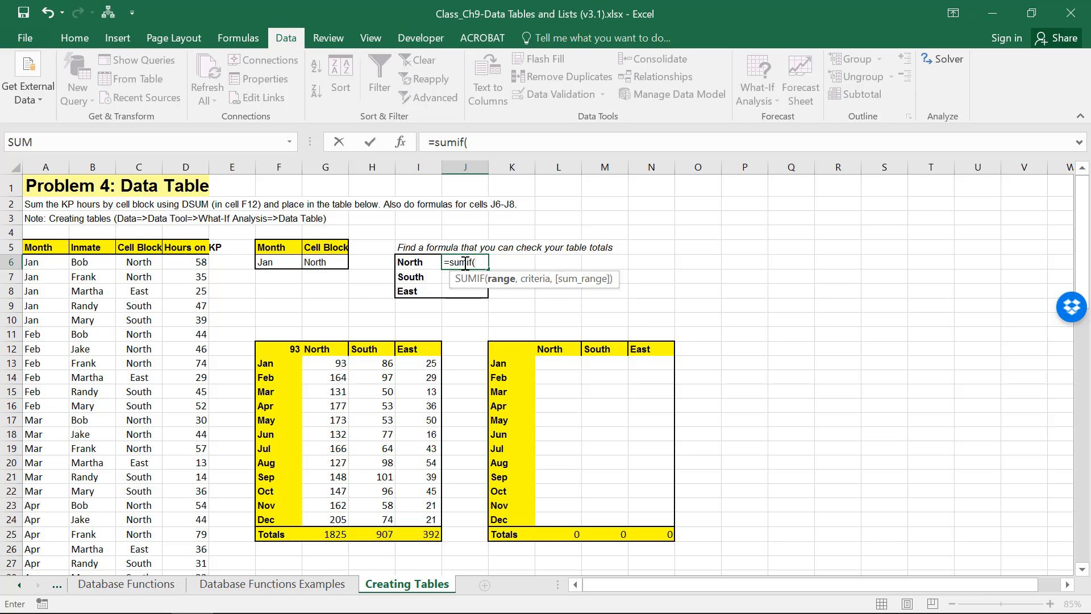
left_click(152, 165)
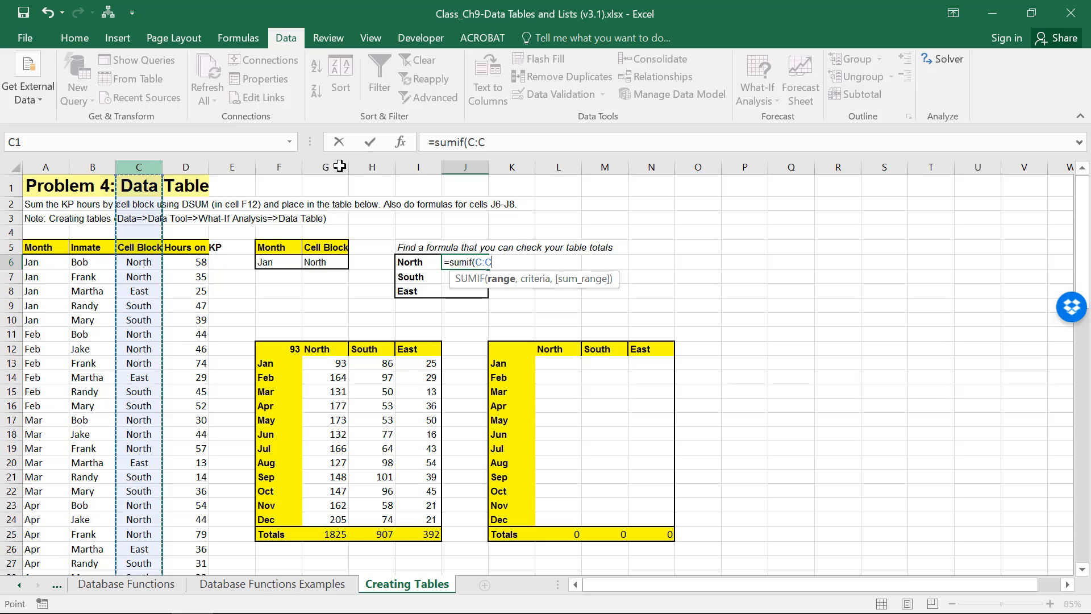
type(",")
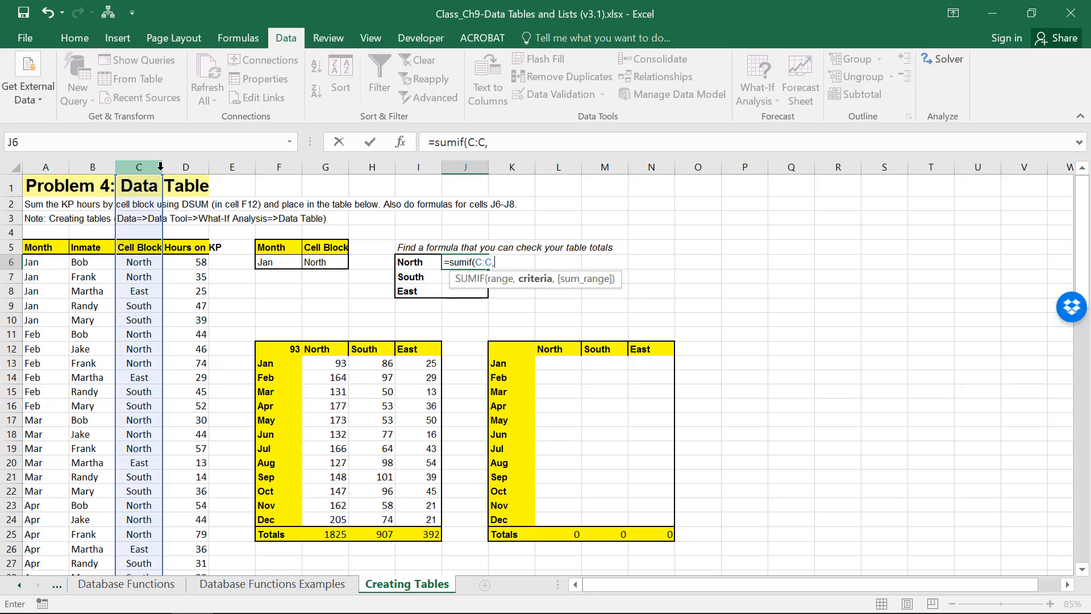
Step: Complete the SUMIF formula in J6 with I6 as the criterion and column D as the sum range, and copy it down to J8
left_click(413, 263)
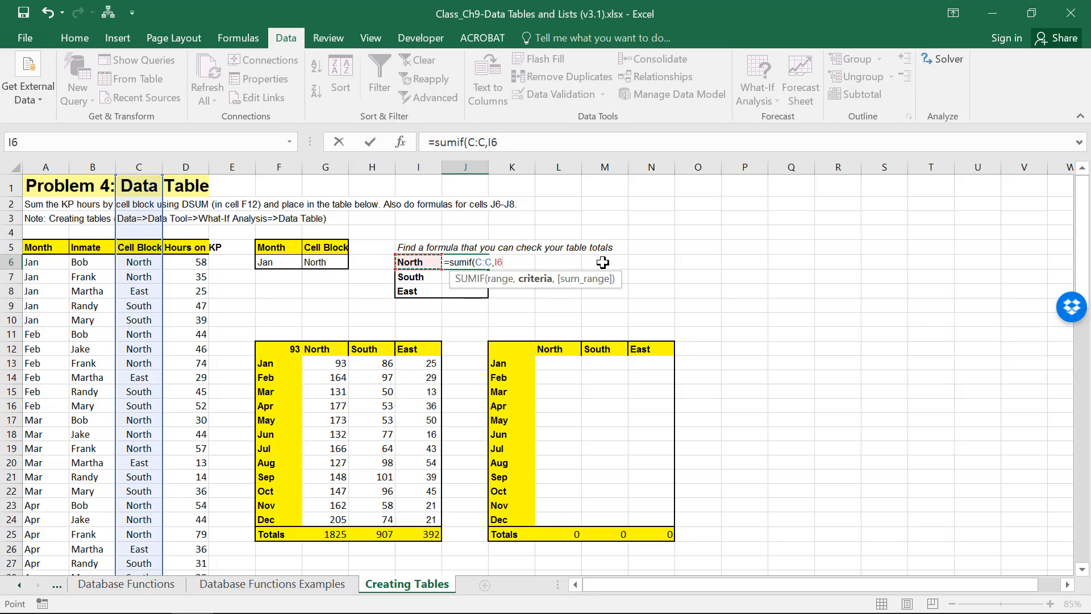
type(",")
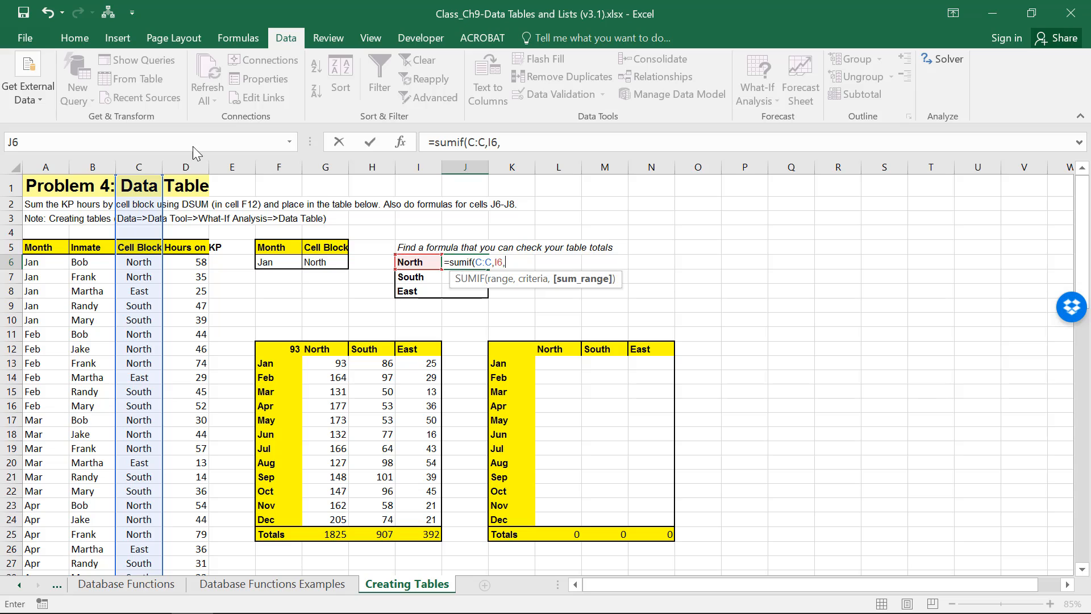
left_click(193, 165)
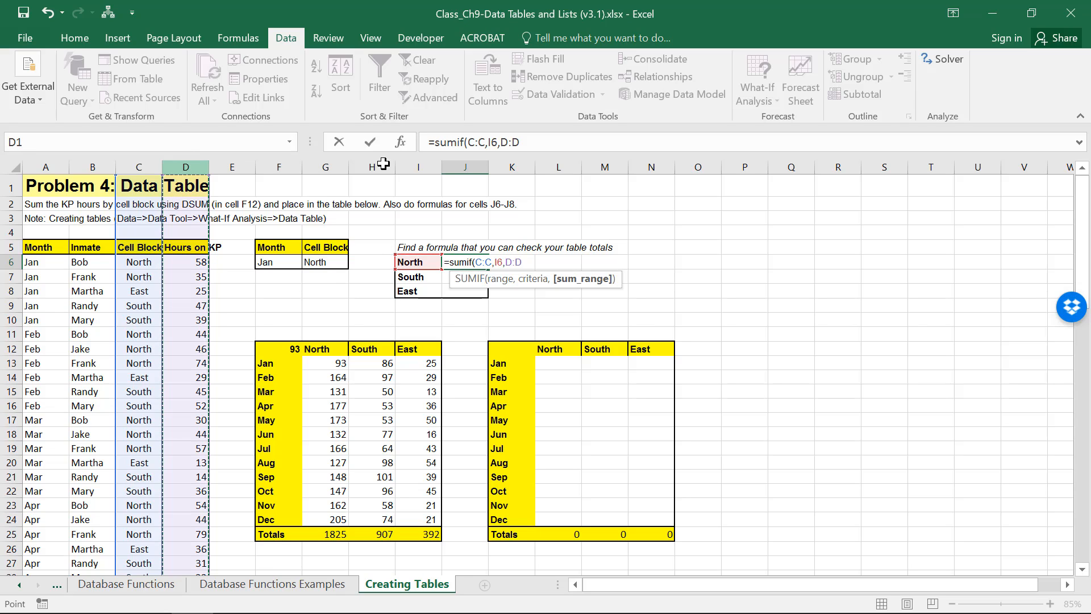
key("Return")
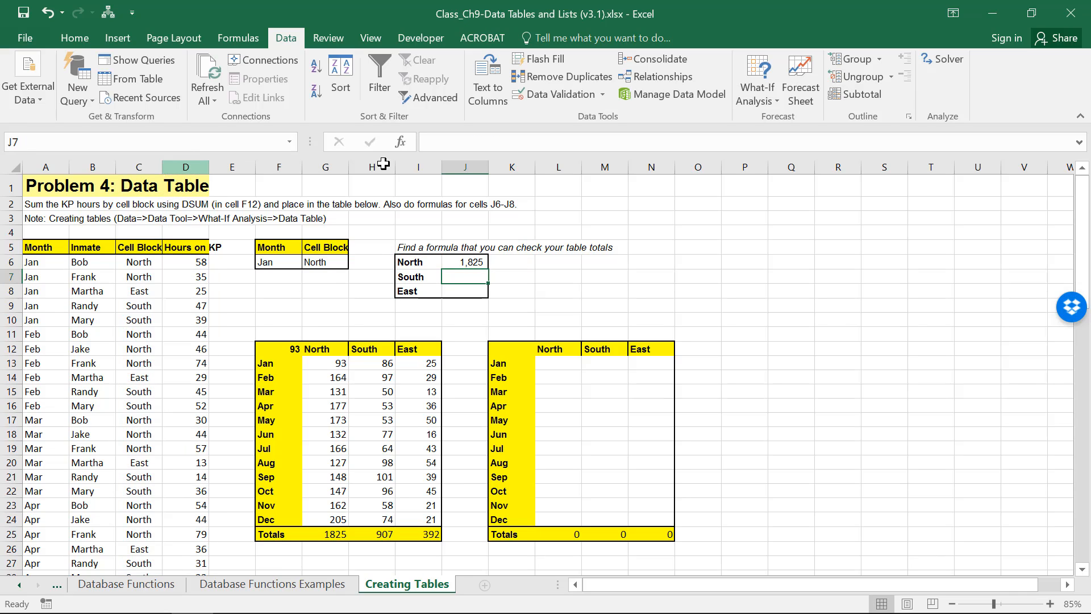
left_click(482, 264)
left_click_drag(490, 270, 487, 297)
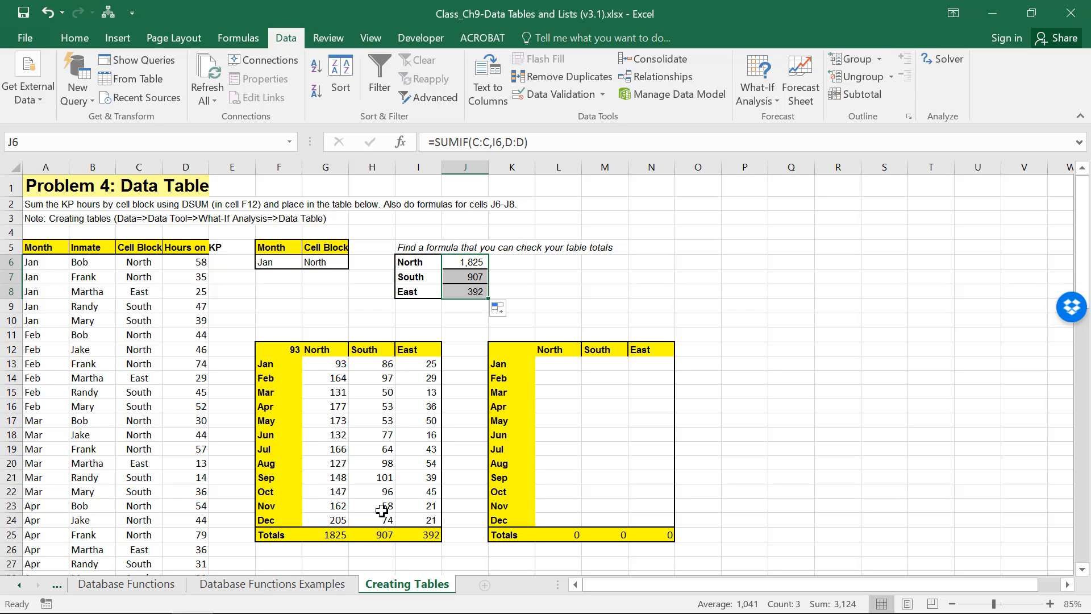
Step: Convert the inmate hours list in A5:D81 into an Excel table with headers
left_click(104, 364)
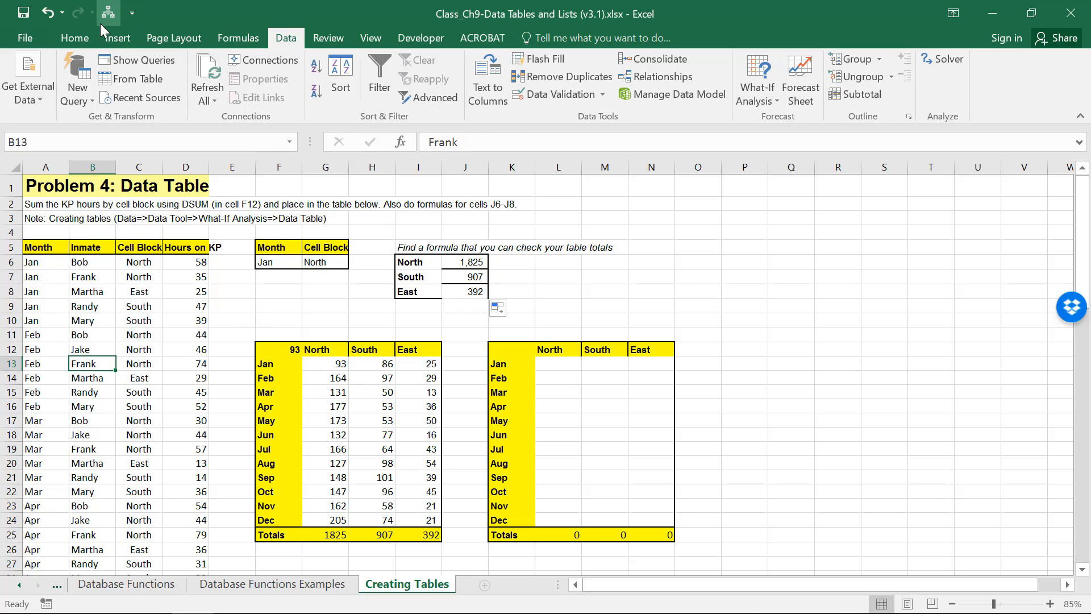
left_click(115, 40)
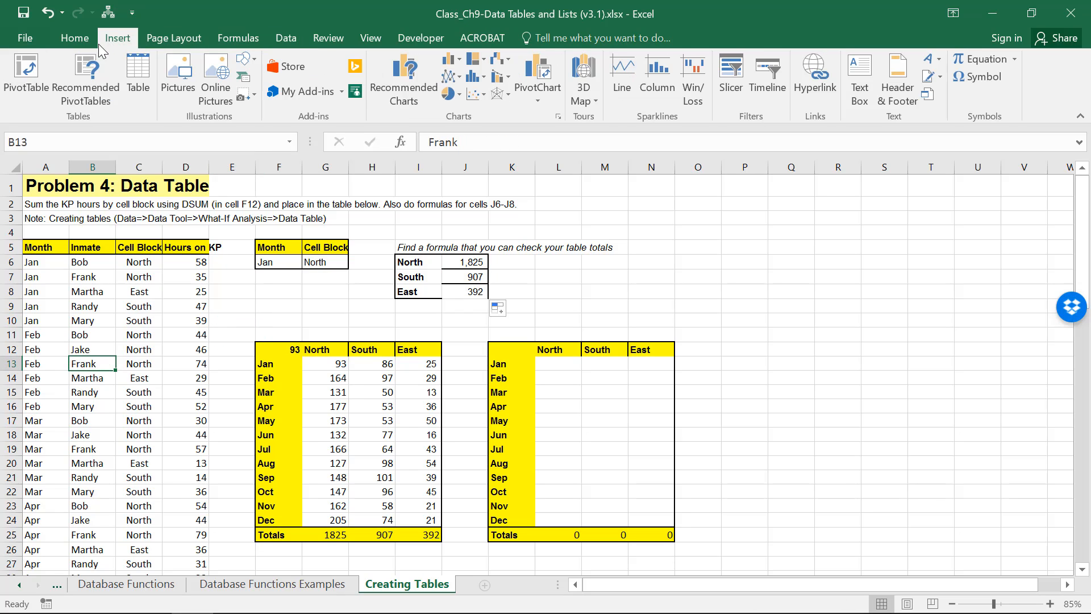
left_click(138, 72)
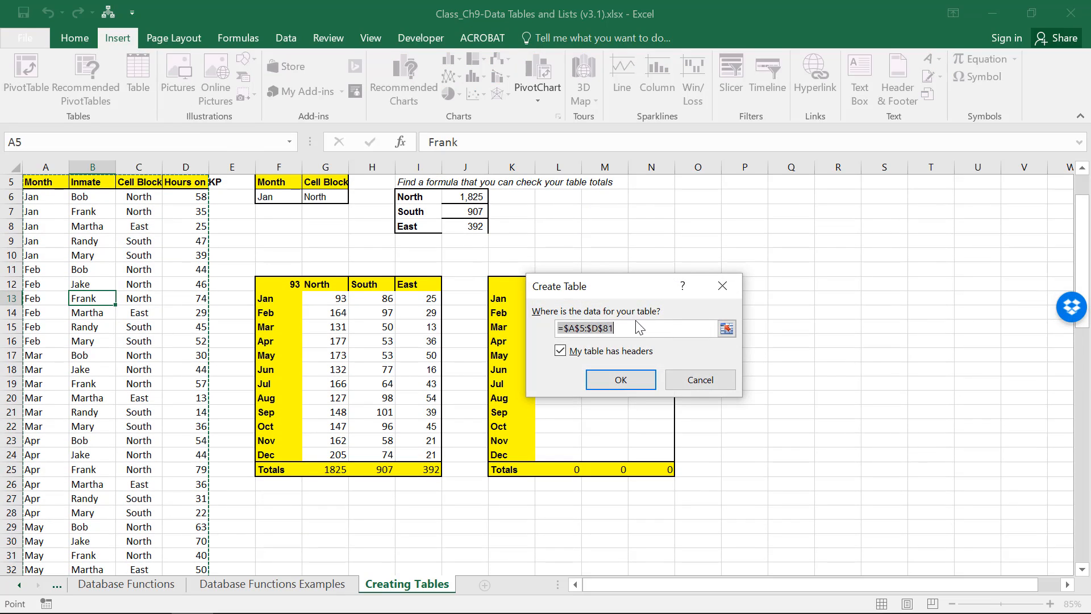
left_click(637, 377)
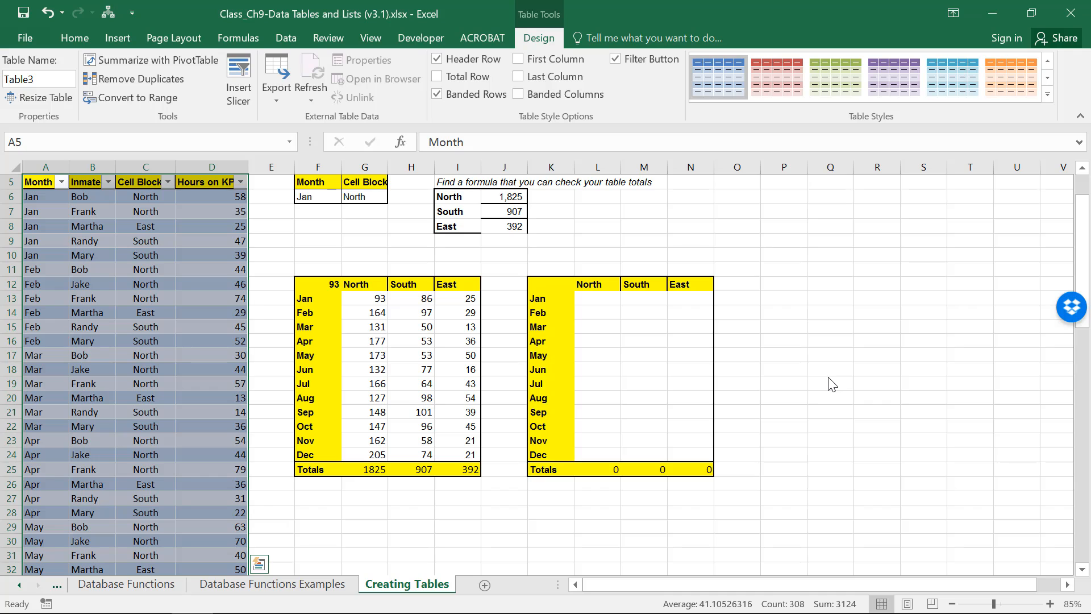
Step: Rename the new inmate hours table as Dbase
left_click(120, 338)
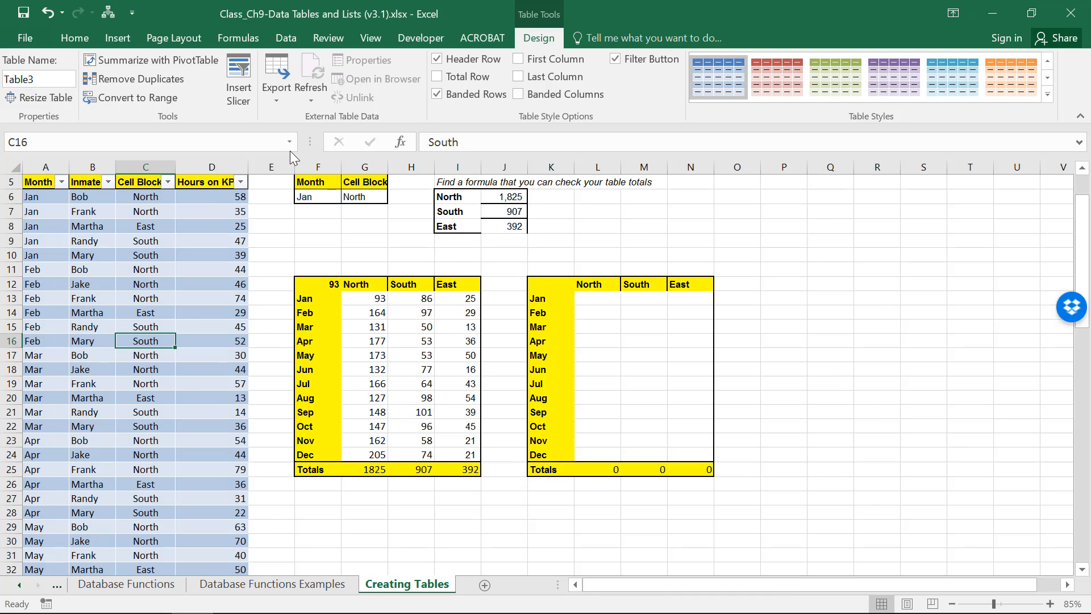
left_click(37, 79)
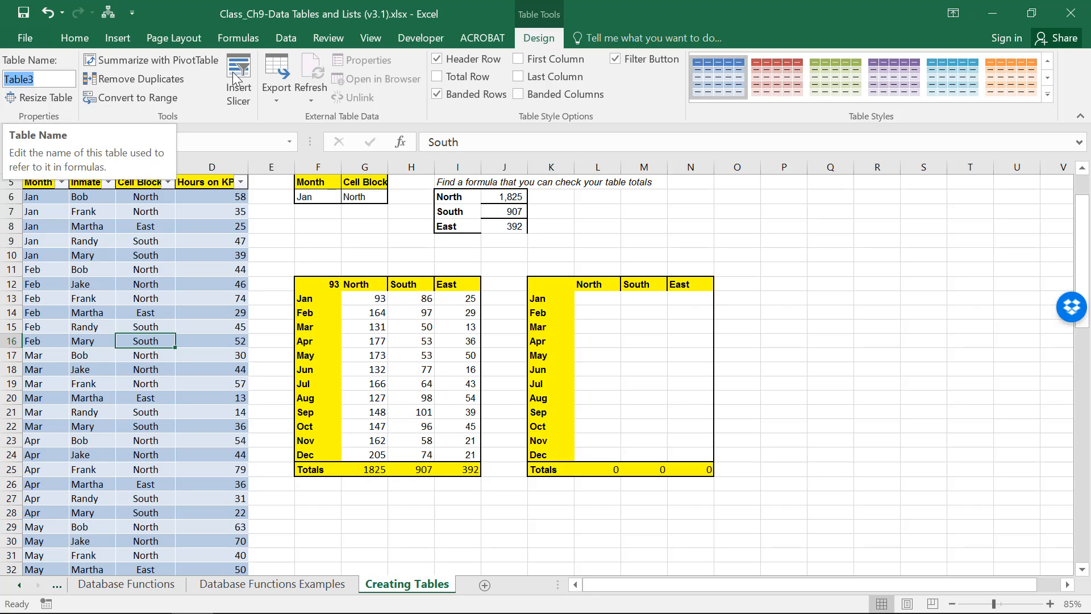
type("Dbase")
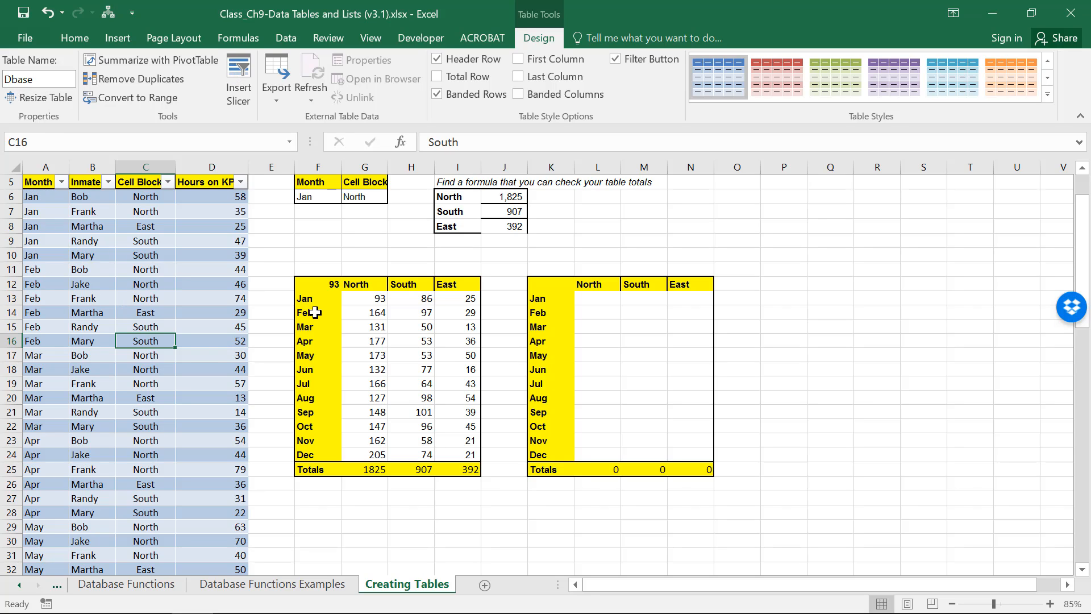
left_click(127, 312)
Step: Start a DSUM formula in cell K12 with the Dbase table as its database
left_click(561, 283)
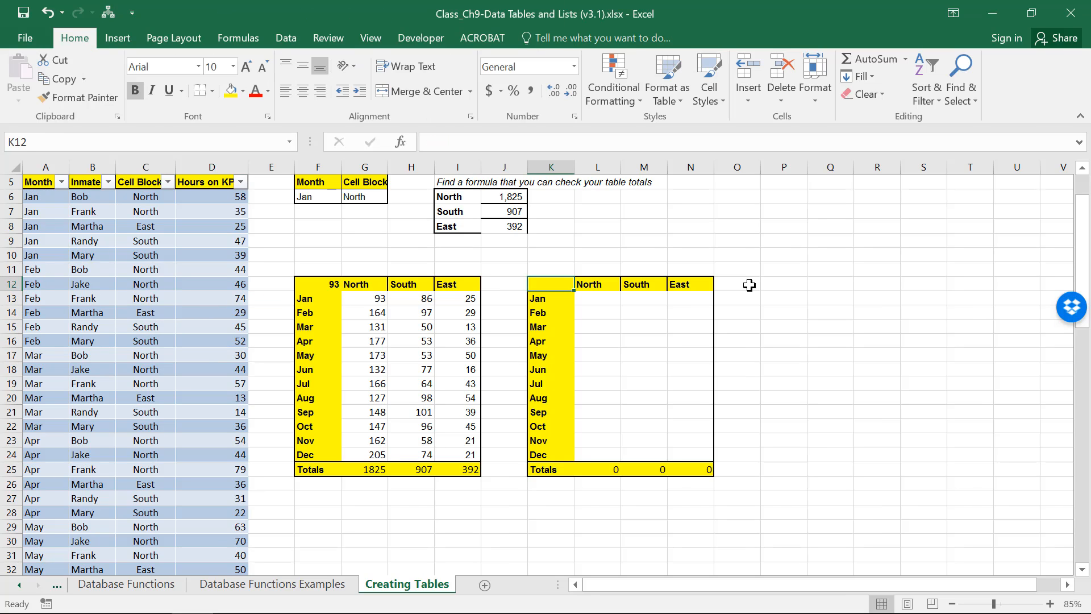
type("=")
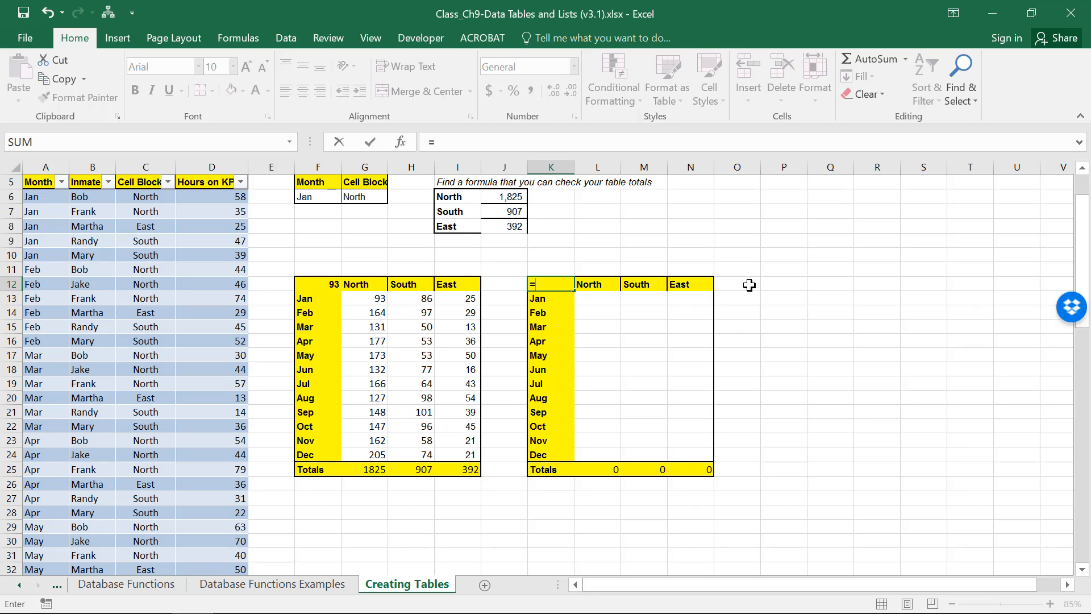
type("dsum")
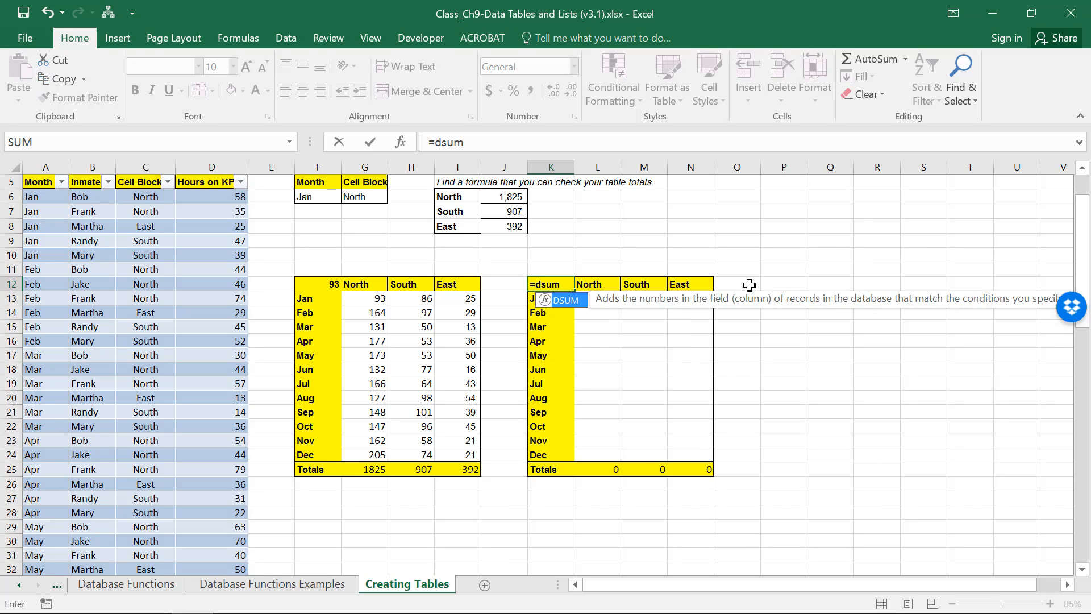
type("(")
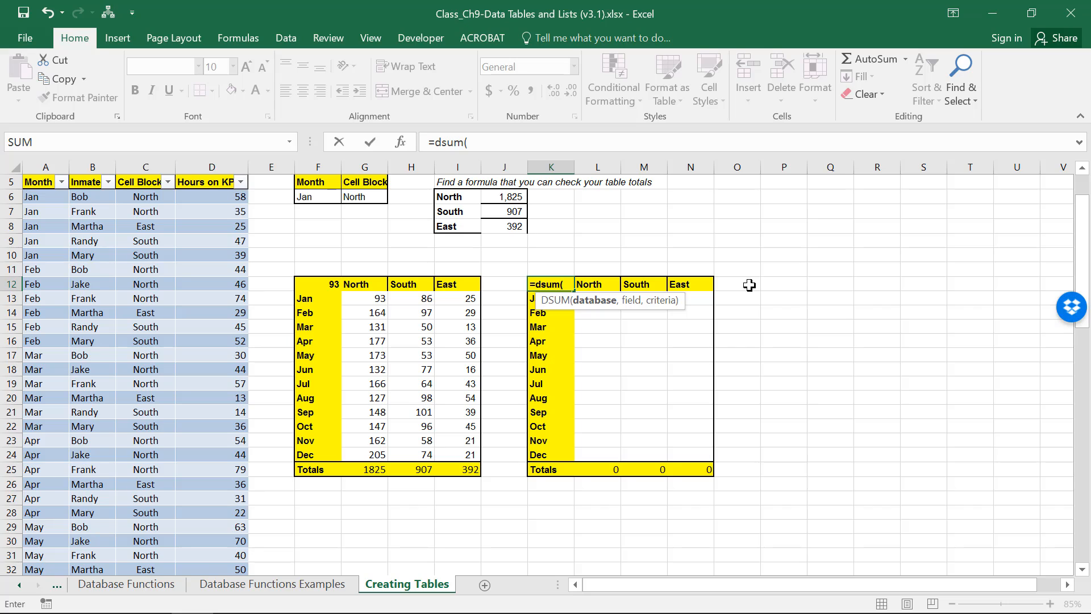
type("db")
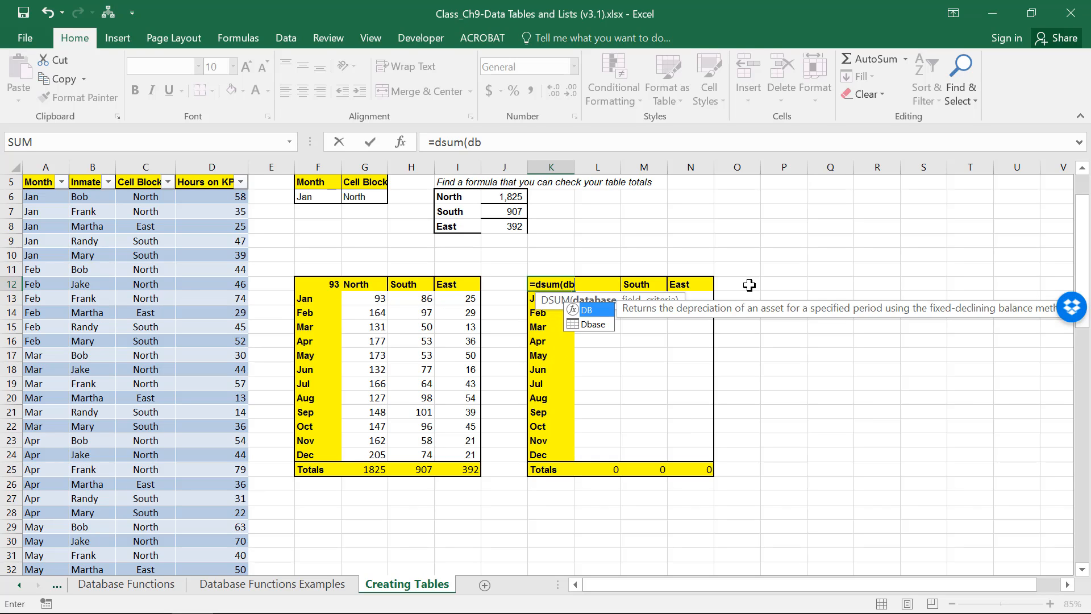
key("Down")
key("Tab")
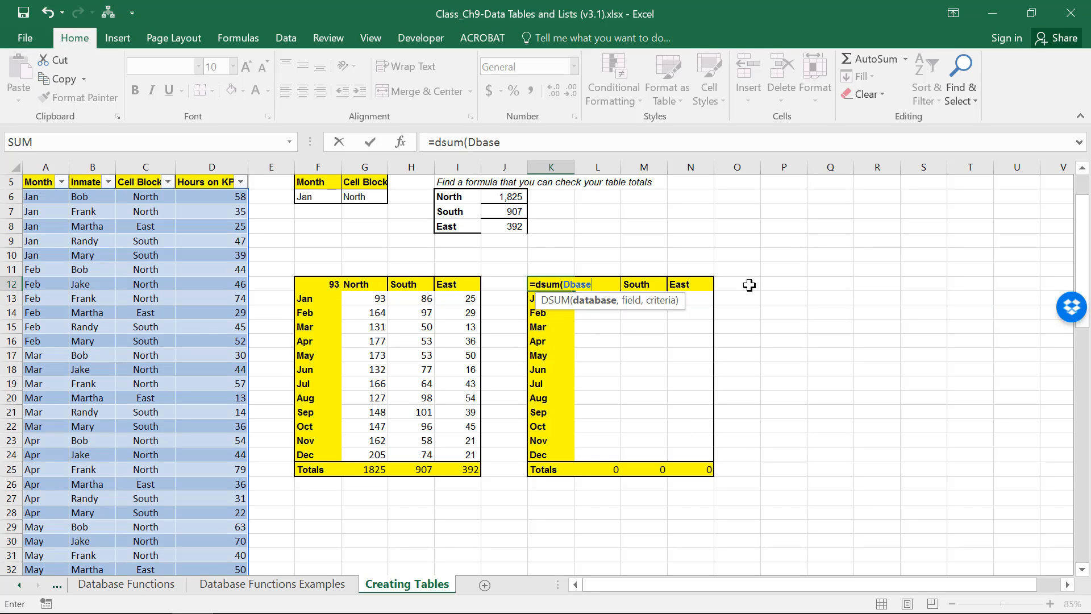
Step: Extend the DSUM database argument to the whole table including headers, as Dbase[#All]
type(",")
key("BackSpace")
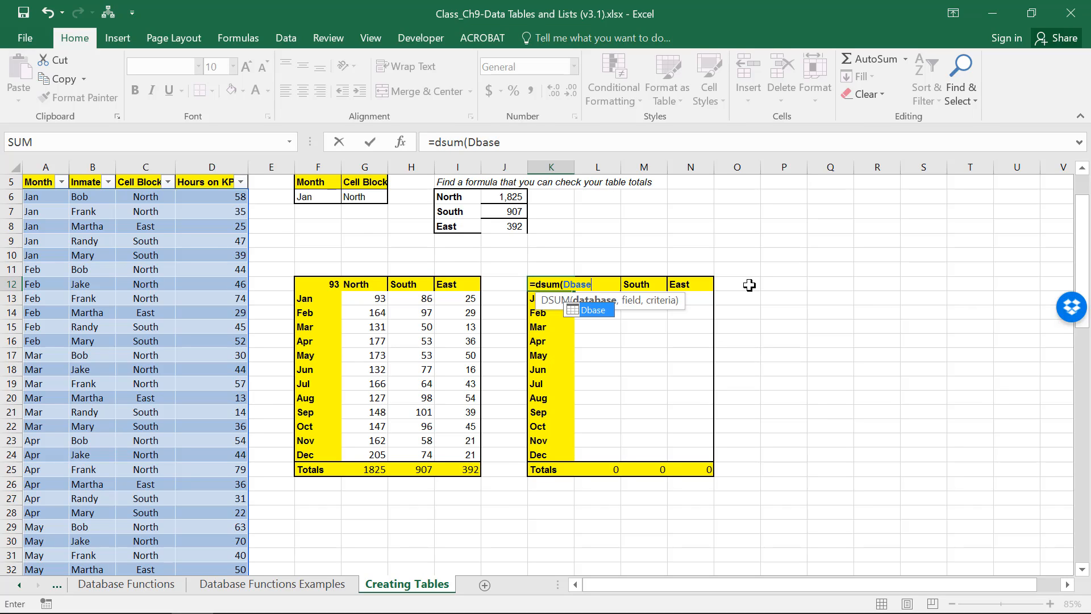
type("[")
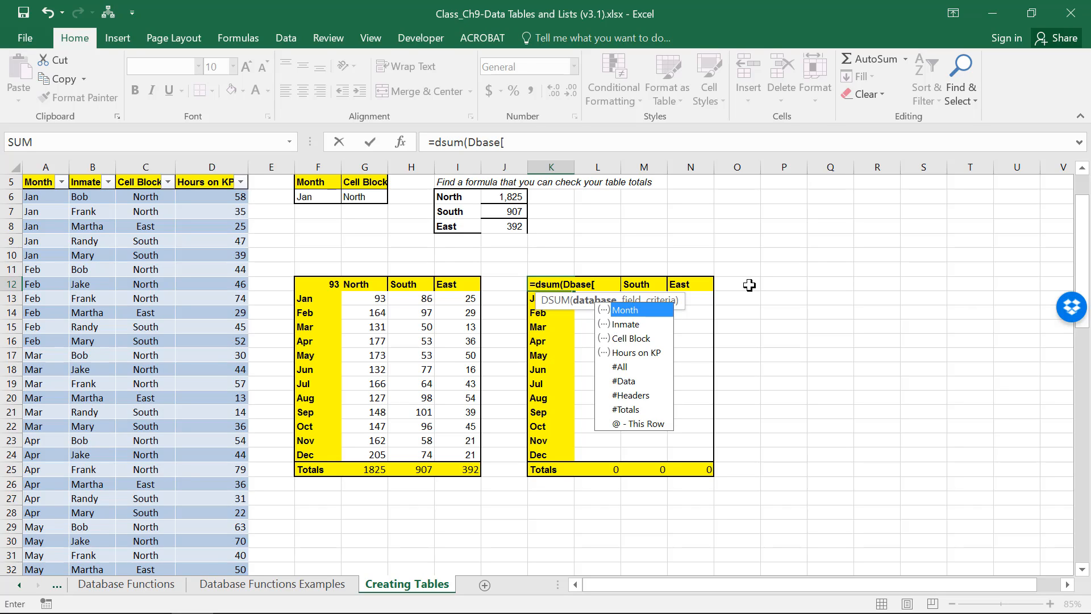
double_click(621, 367)
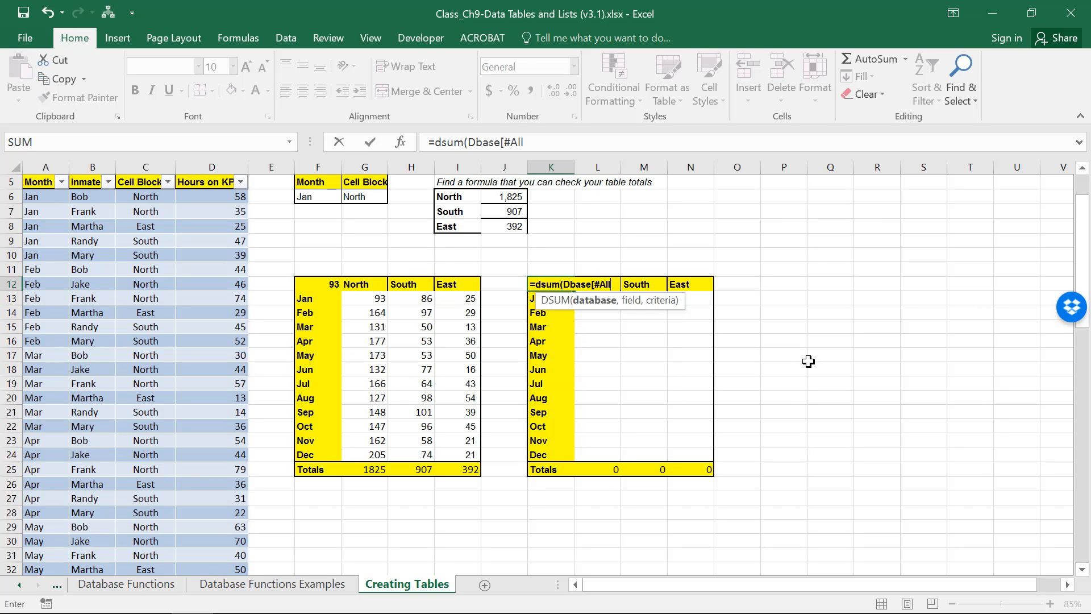
type("]")
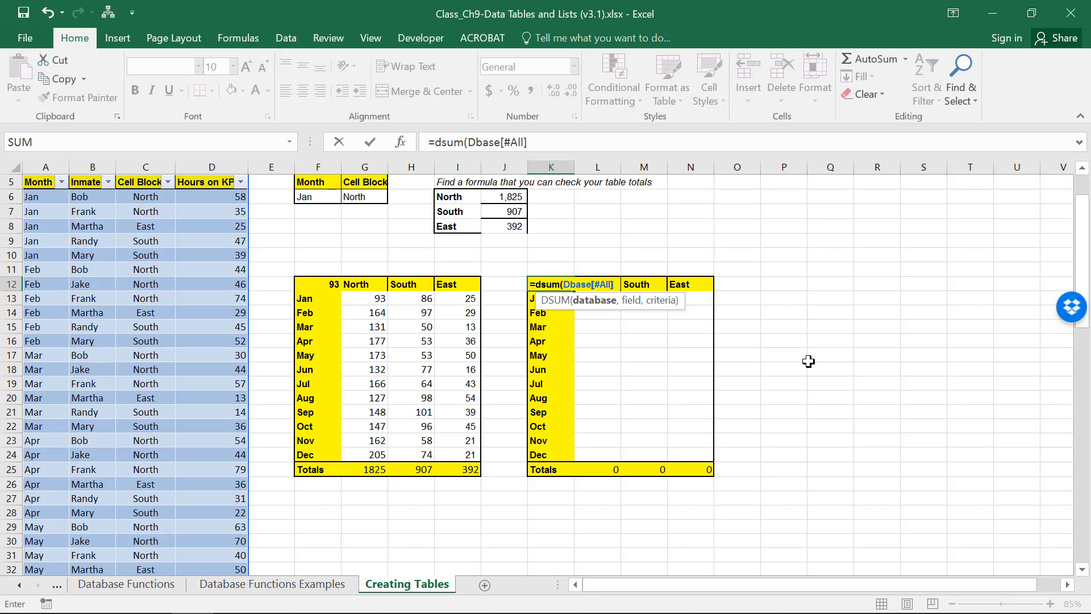
type(",")
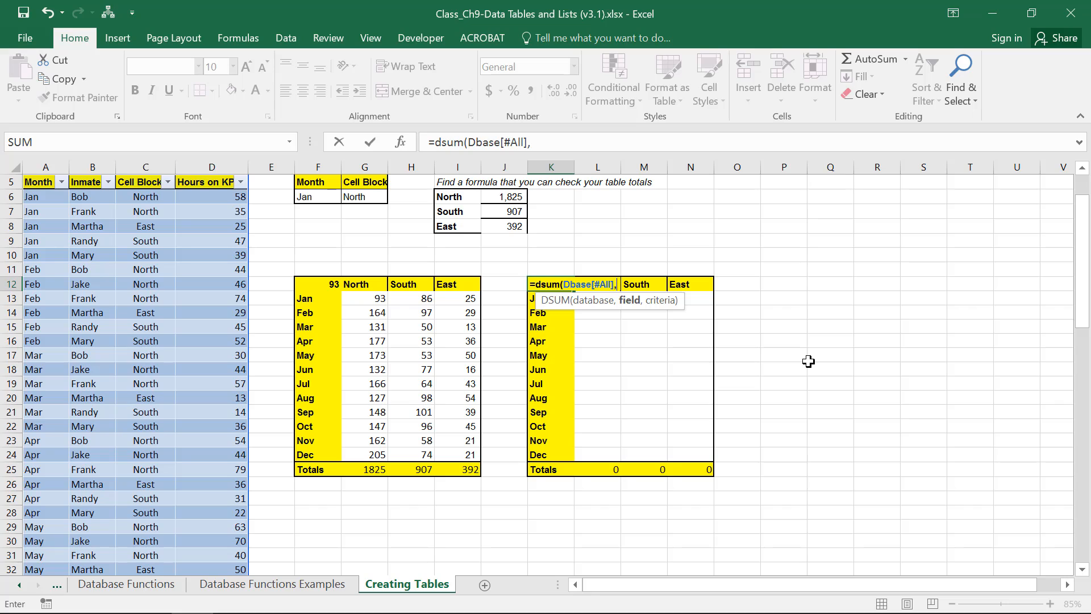
Step: Complete the DSUM formula in K12 with the Hours on KP header as the field and F5:G6 as the criteria
left_click(213, 184)
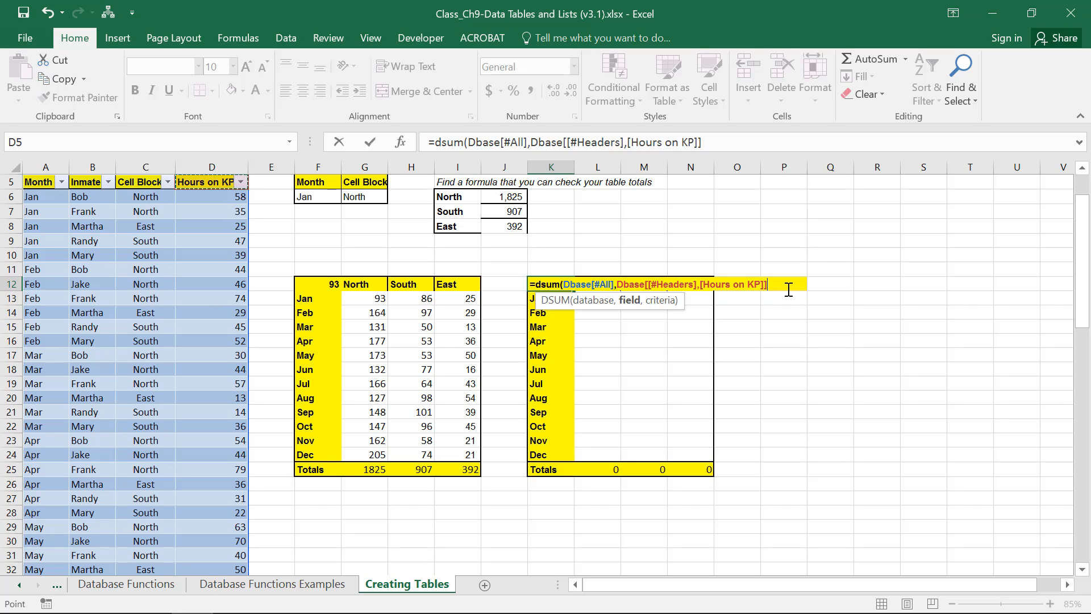
type(",")
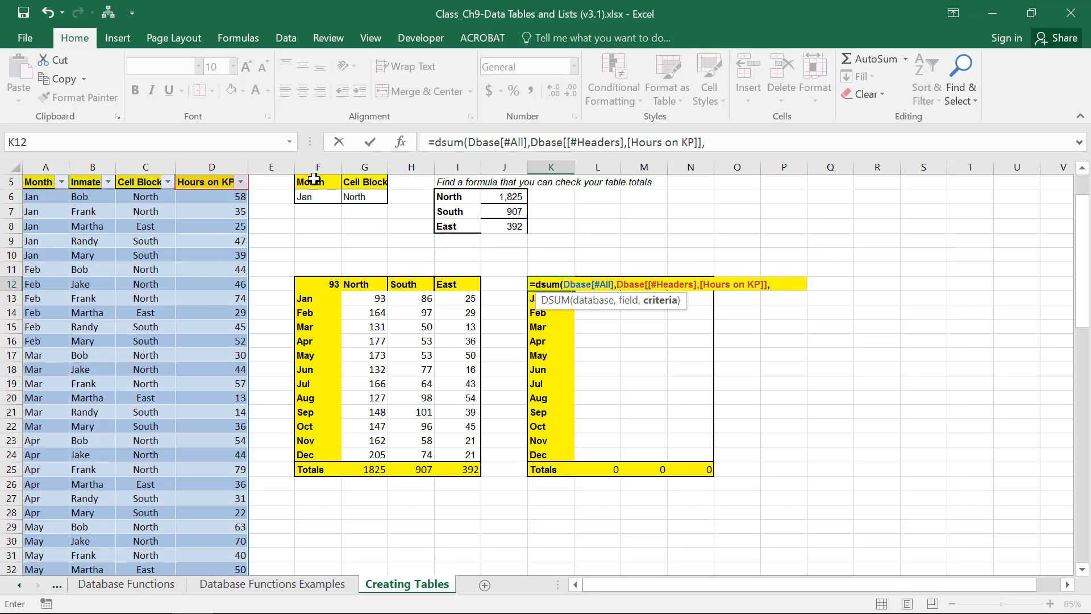
left_click_drag(307, 182, 369, 197)
type(")")
key("Return")
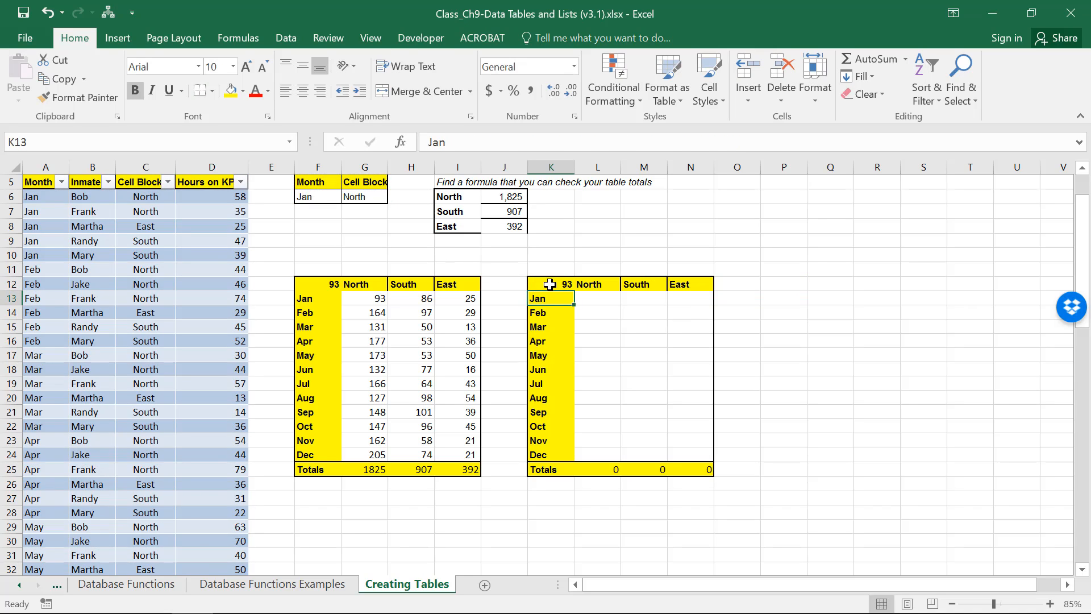
Step: Create a what-if data table over K12:N24 with G6 as the row input cell and F6 as the column input cell
left_click_drag(548, 284, 692, 453)
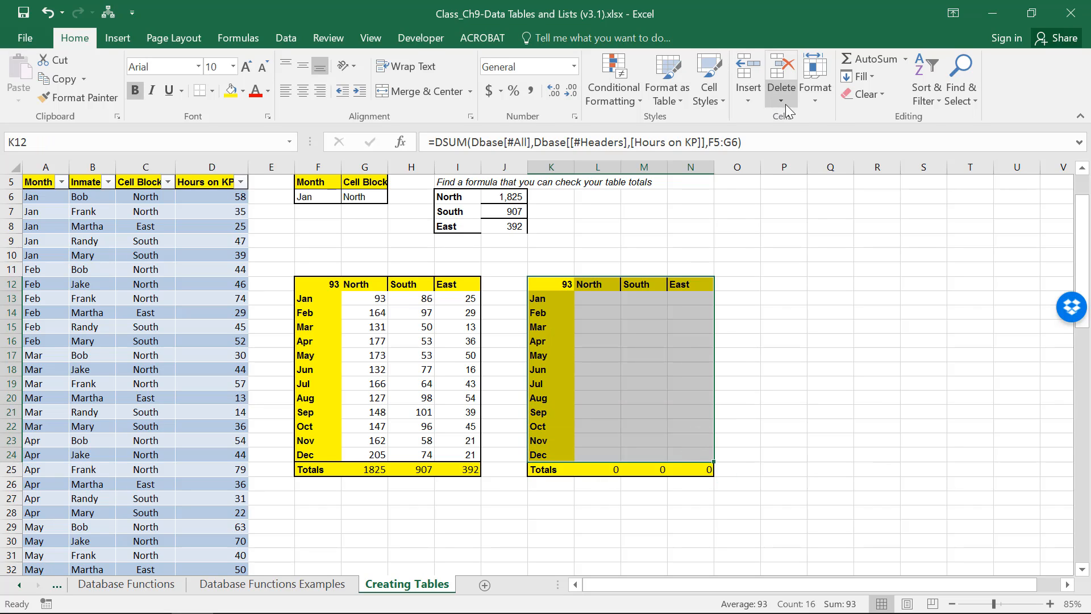
left_click(286, 38)
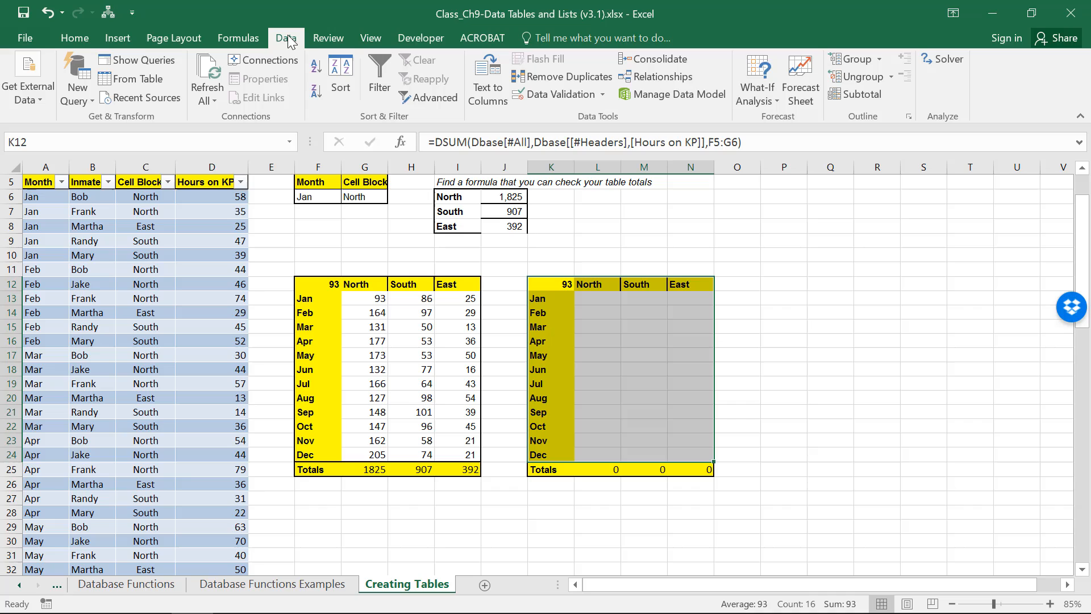
left_click(780, 103)
left_click(784, 160)
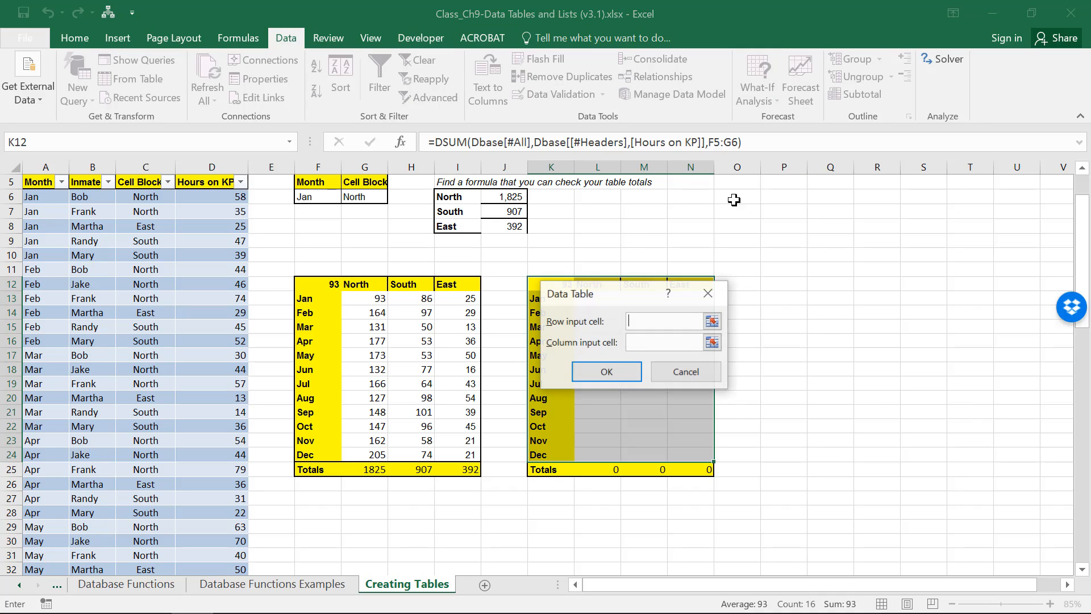
left_click(357, 196)
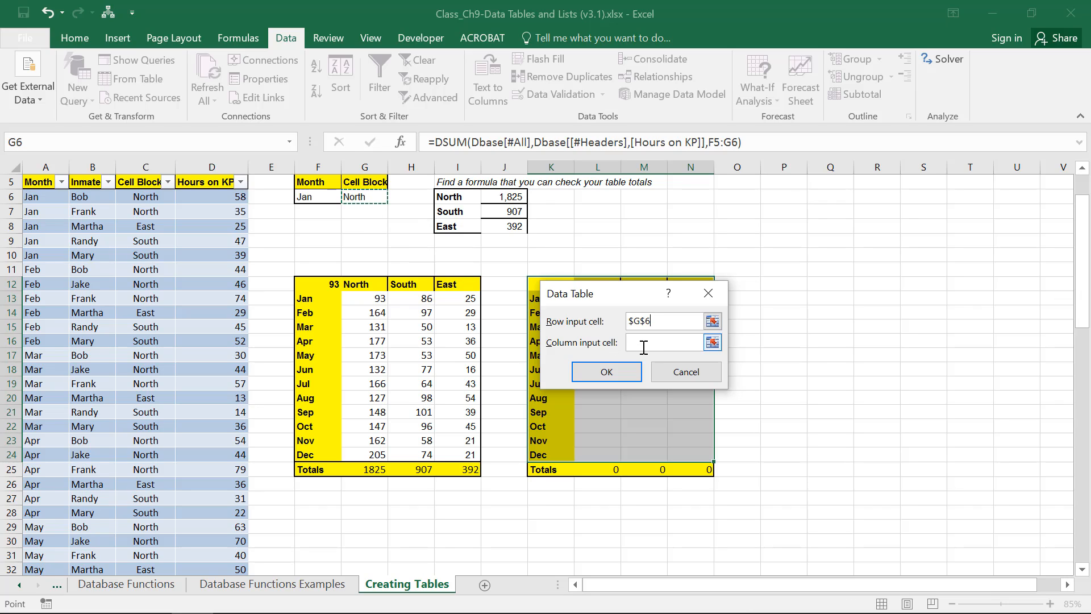
left_click(664, 343)
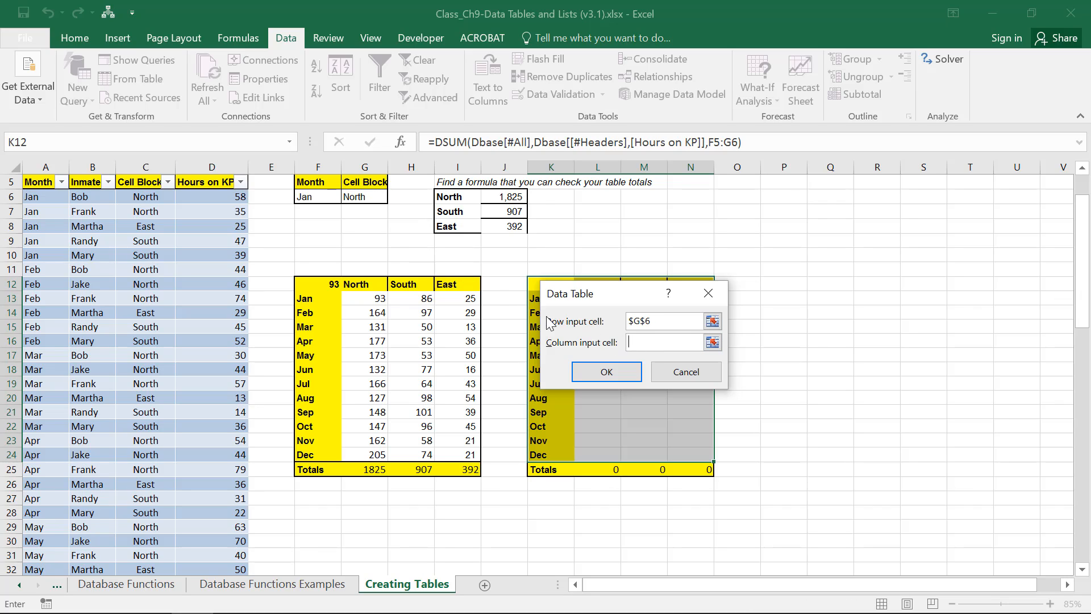
left_click(314, 196)
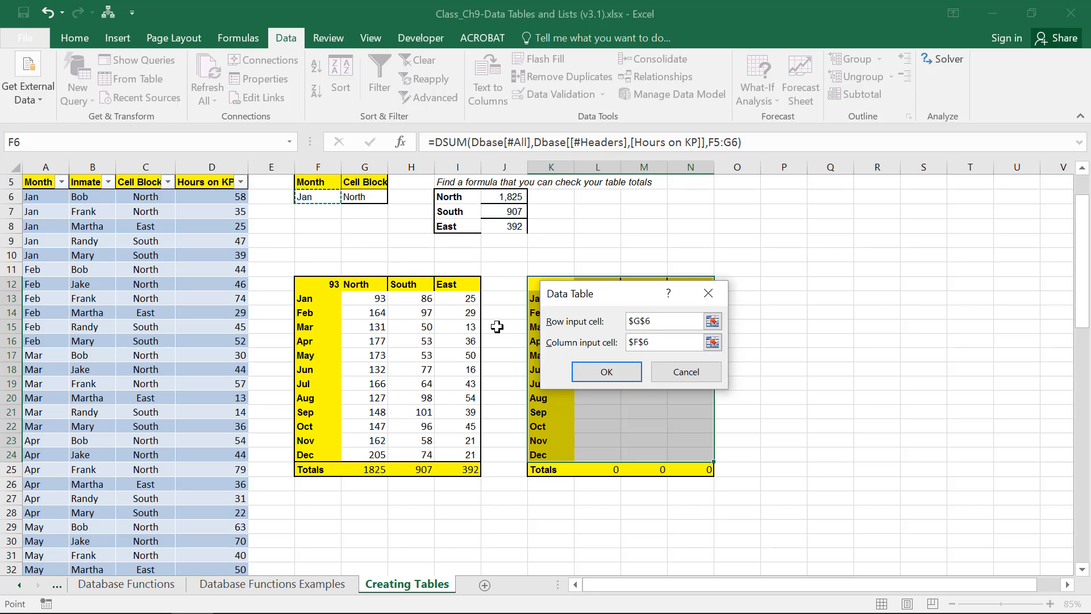
left_click(637, 373)
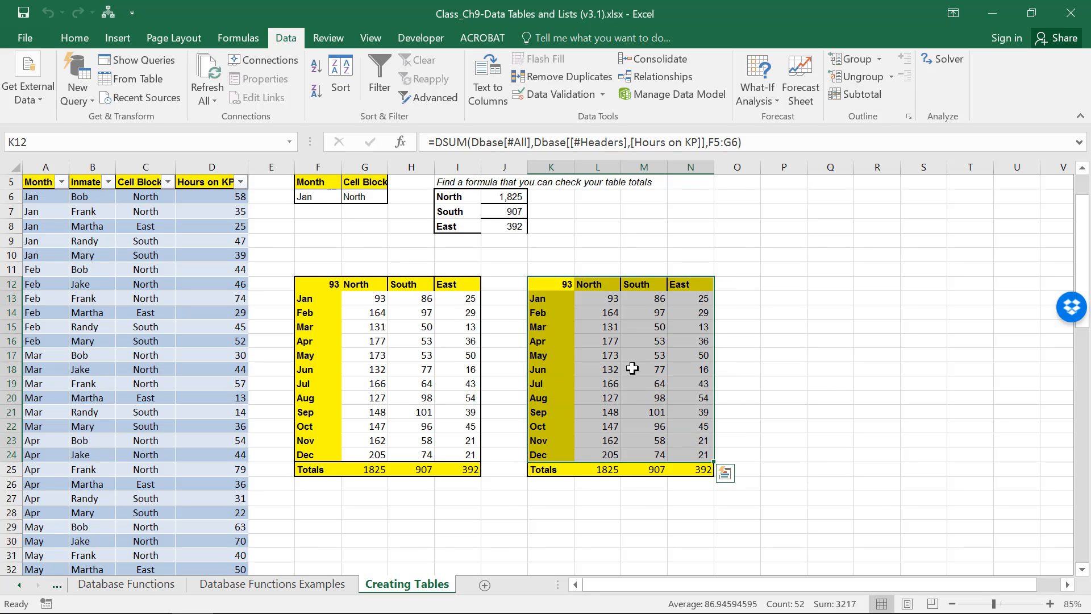
Step: Check the array formula inside the second data table and compare the DSUM formulas in K12 and F12
left_click(633, 369)
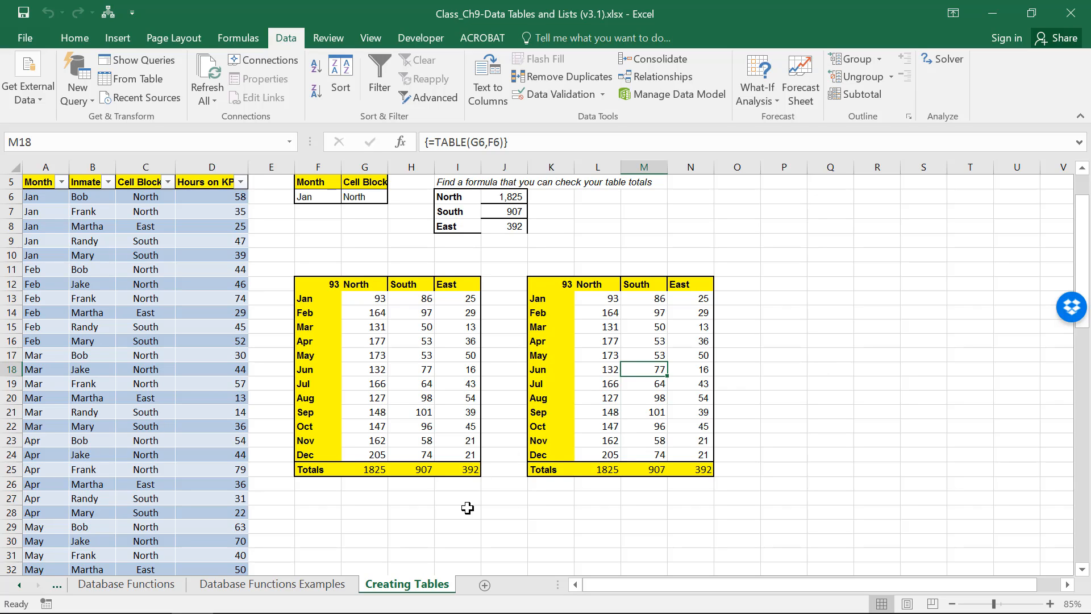
left_click(555, 283)
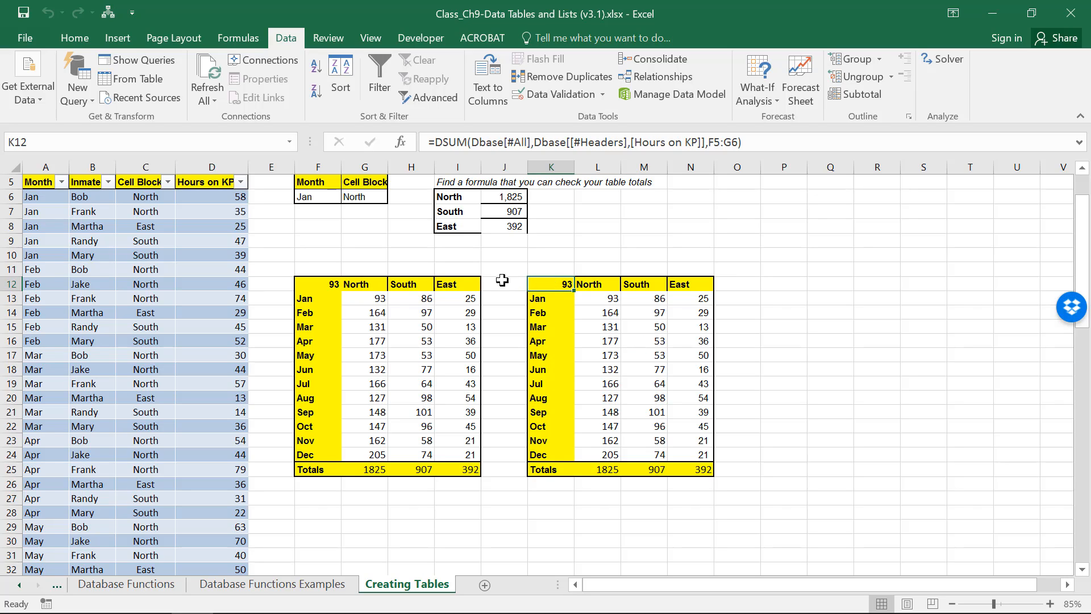
left_click(320, 285)
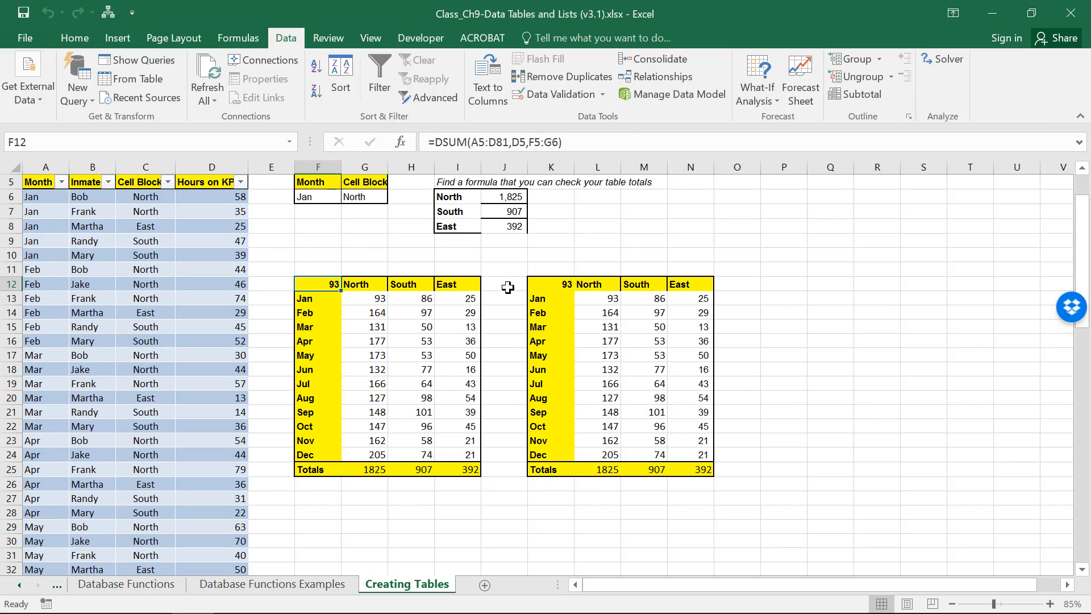